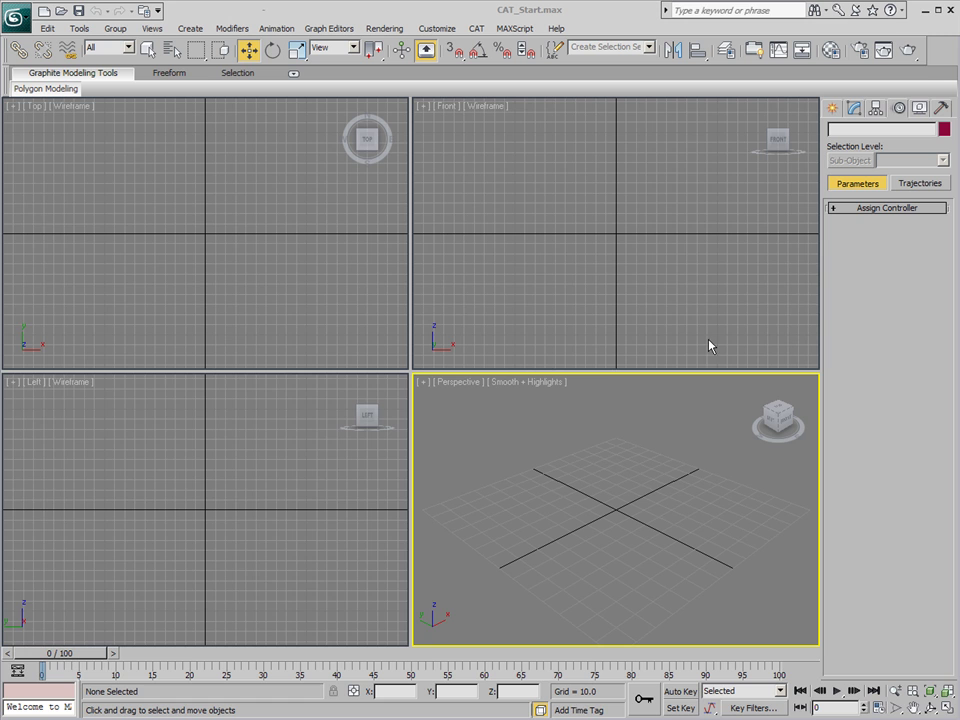
- Create a CATParent with the Alien preset rig at the grid centre in the Perspective view and maximize that viewport
click(831, 108)
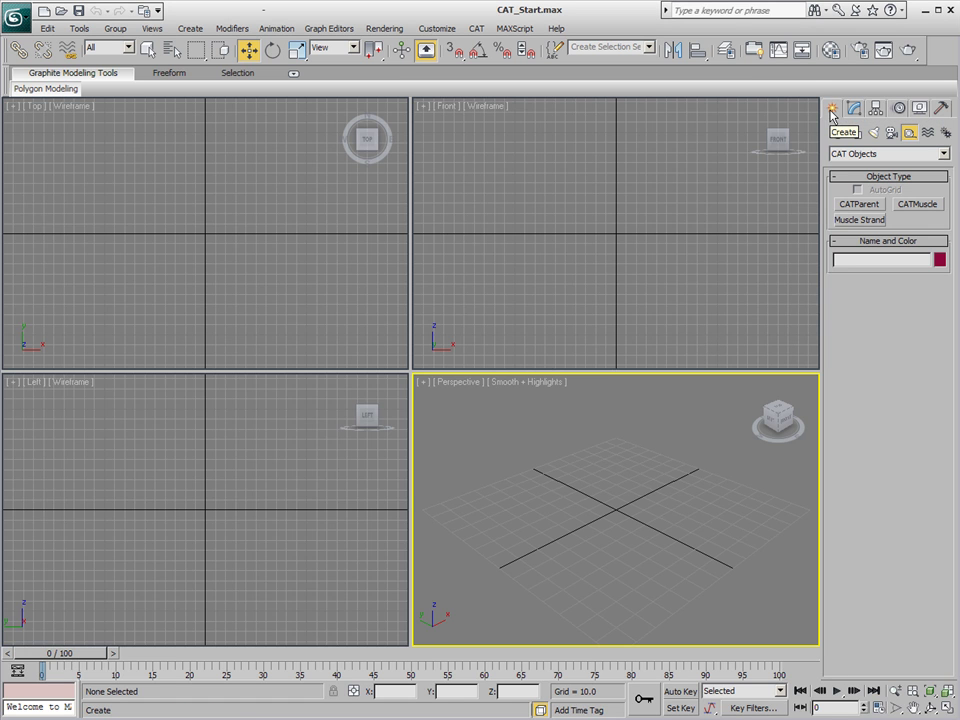
click(900, 154)
click(855, 246)
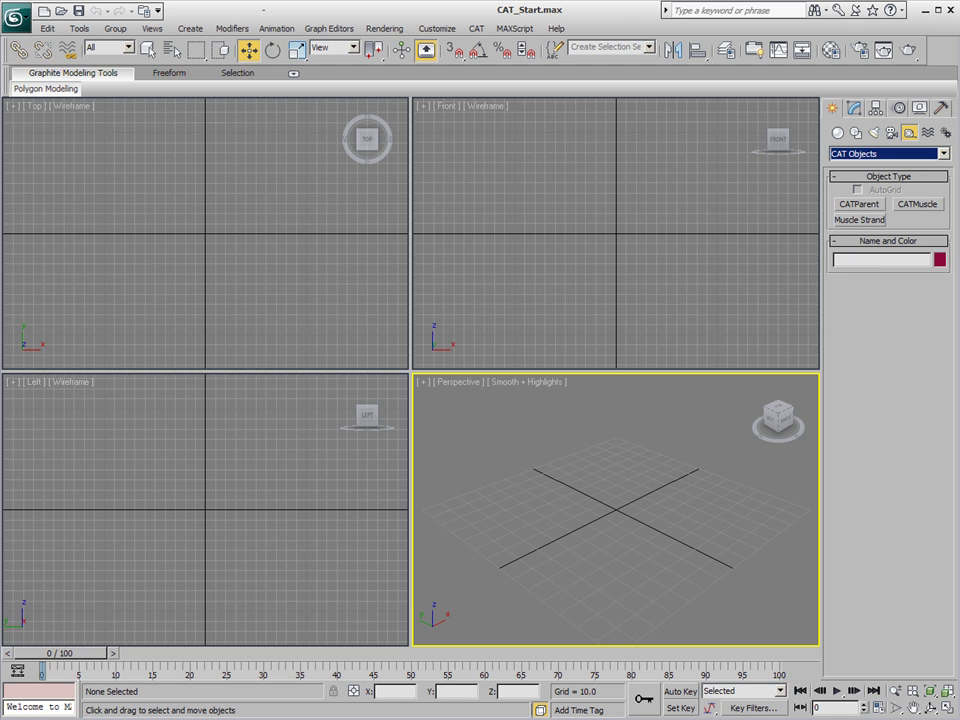
click(860, 205)
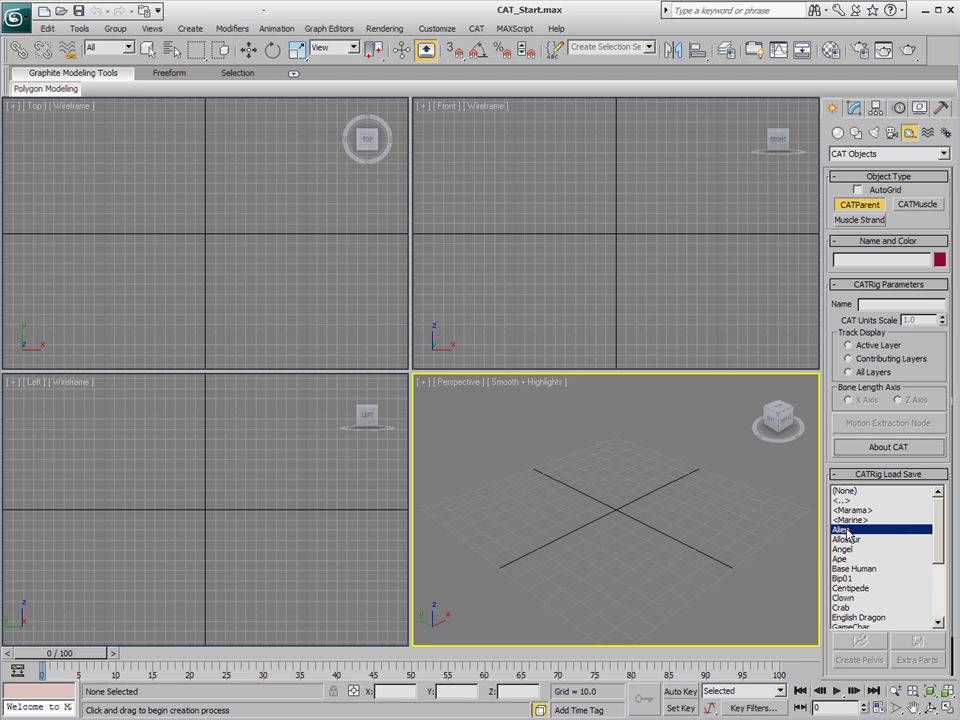
drag(617, 508, 640, 453)
key(alt+w)
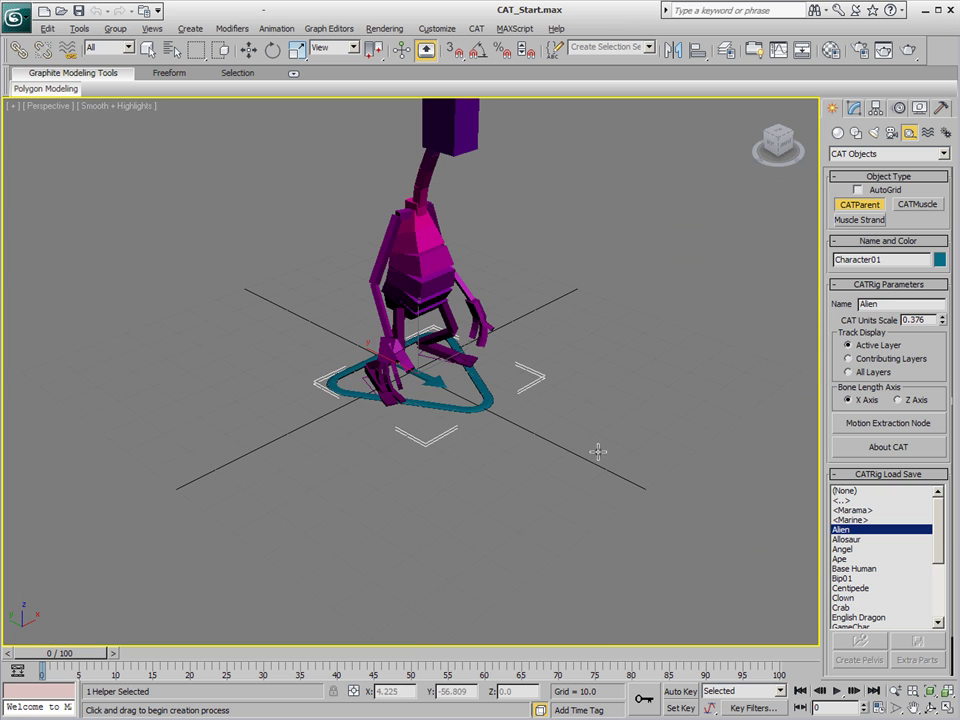
key(w)
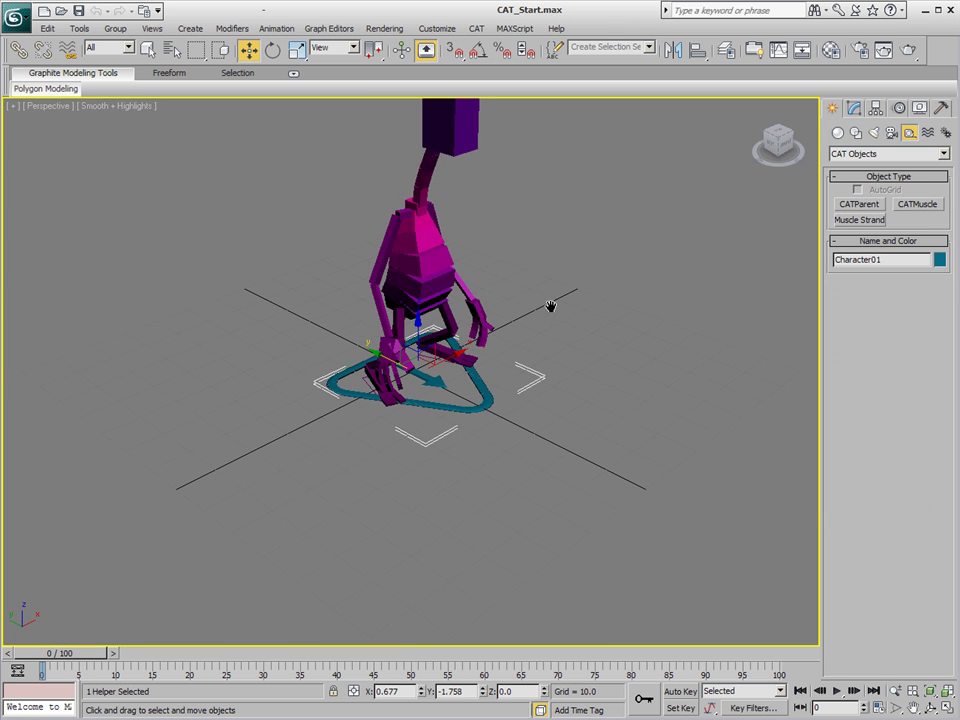
middle_drag(549, 304, 548, 446)
alt+middle_drag(628, 490, 606, 469)
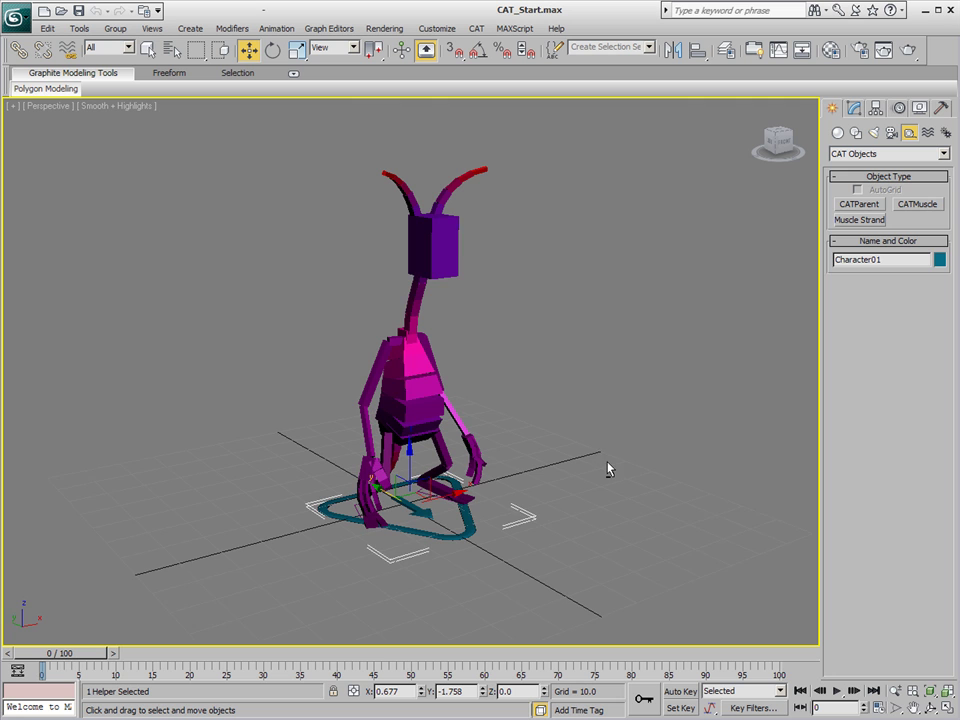
- Add an absolute animation layer to the Alien rig's Layer Manager and switch the rig from setup to animation mode
click(410, 372)
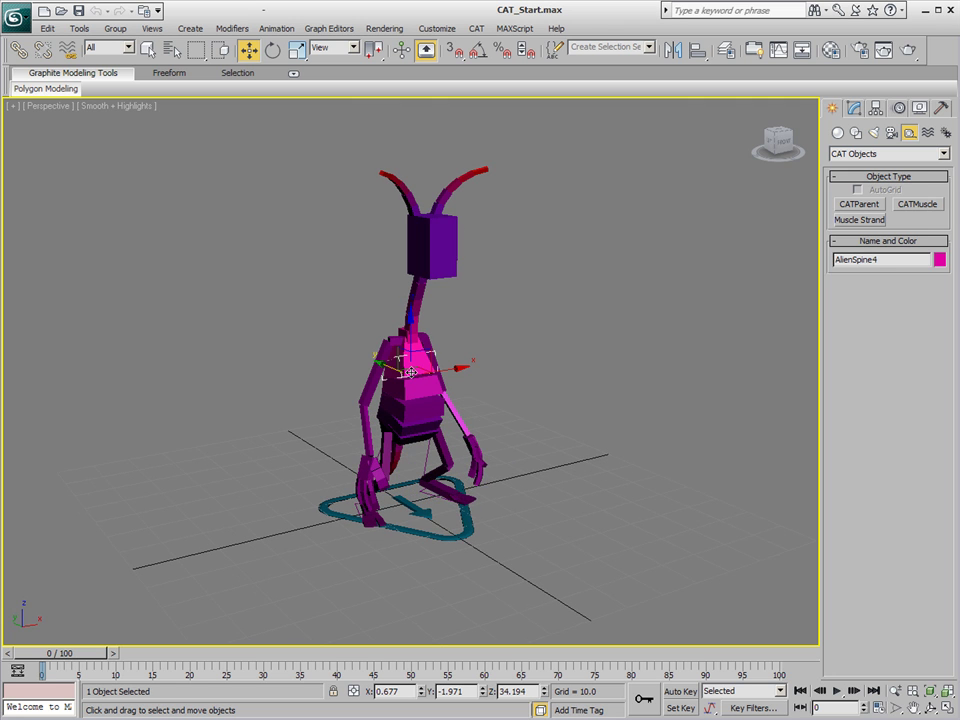
click(461, 516)
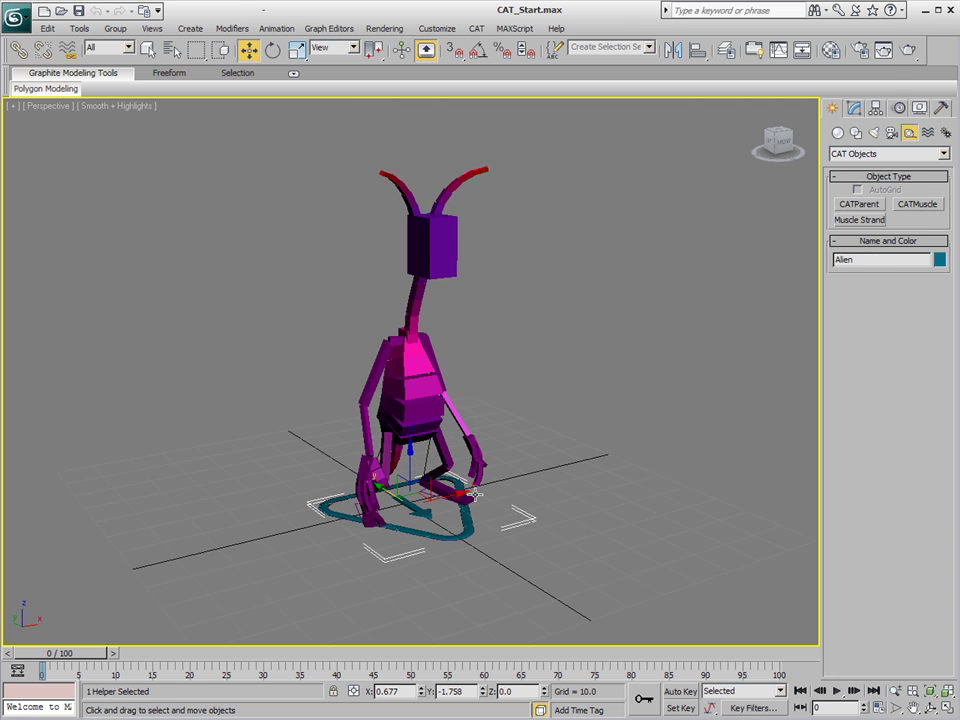
click(900, 110)
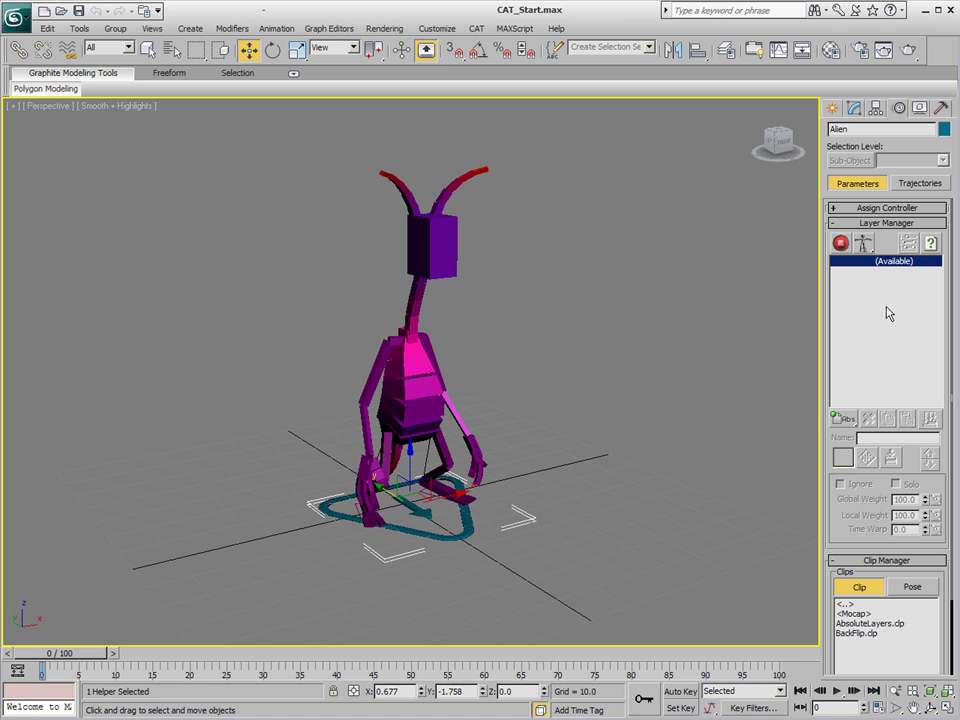
click(855, 423)
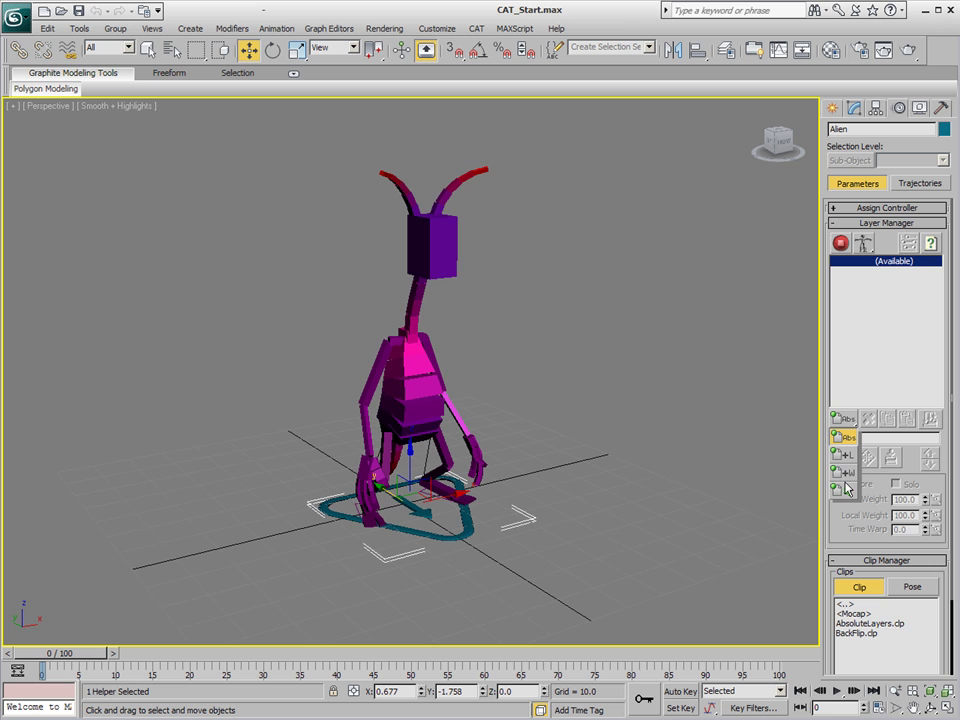
click(849, 422)
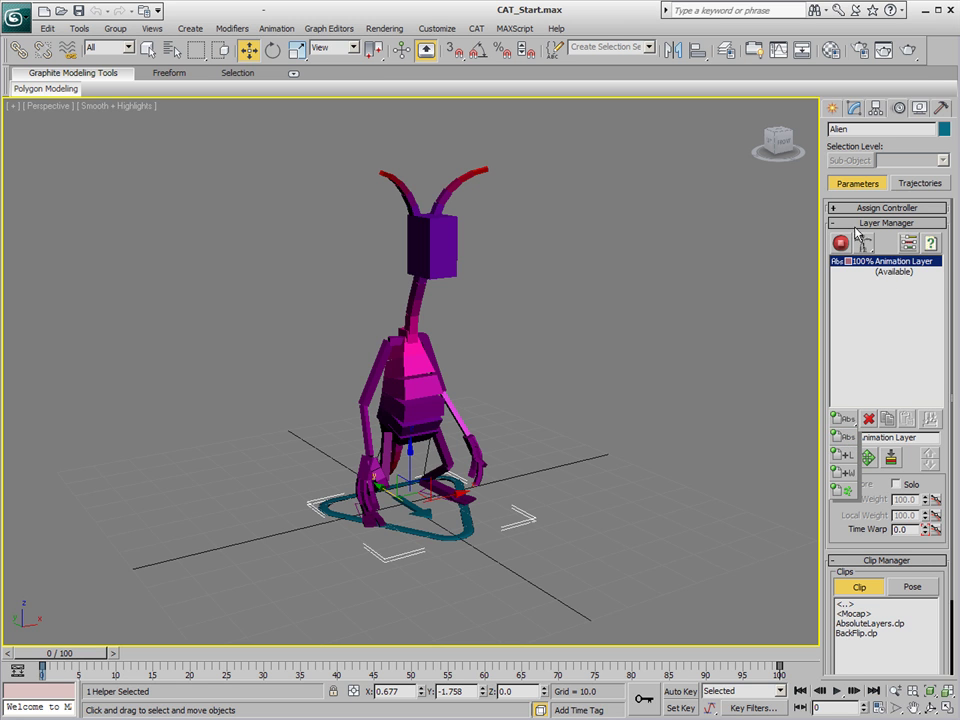
click(840, 242)
drag(880, 470, 880, 470)
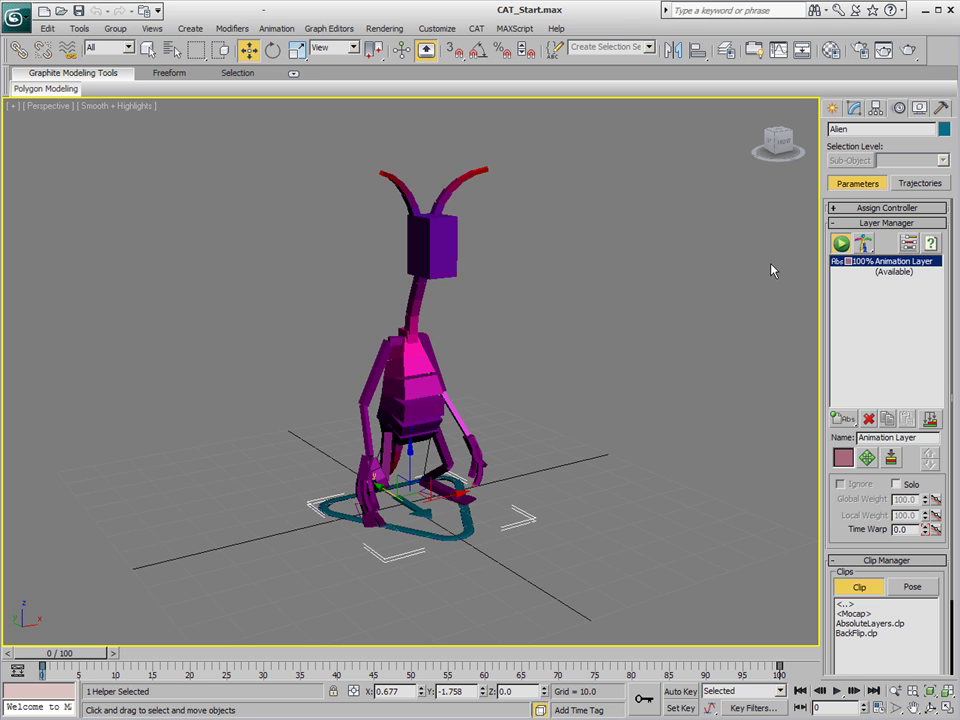
- Turn on Auto Key and move the alien's right foot platform forward at frame 20
key(n)
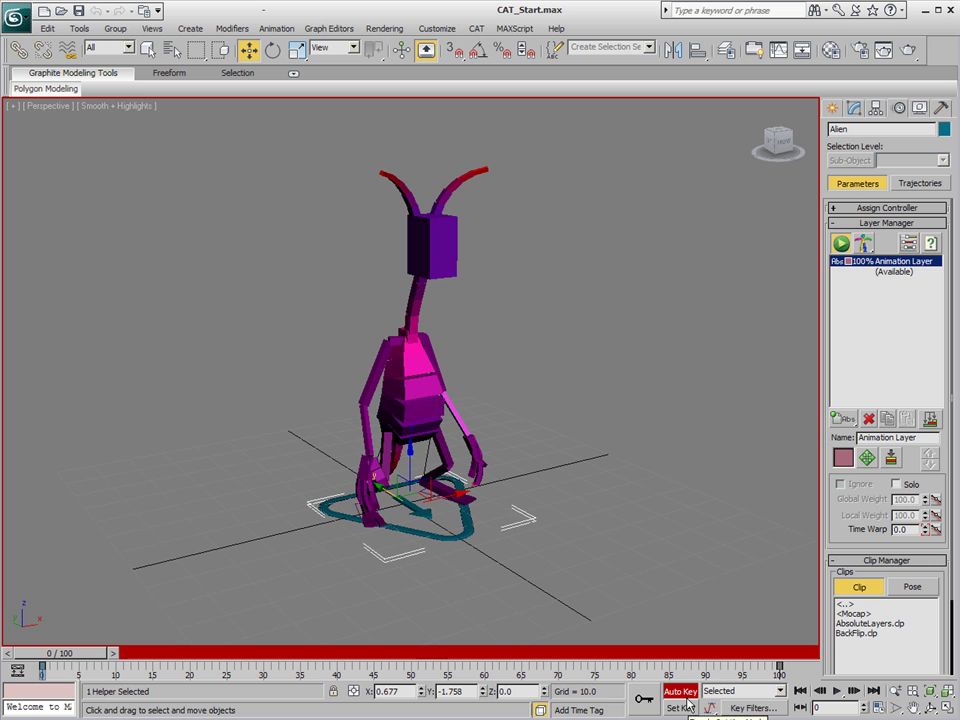
click(358, 510)
click(364, 485)
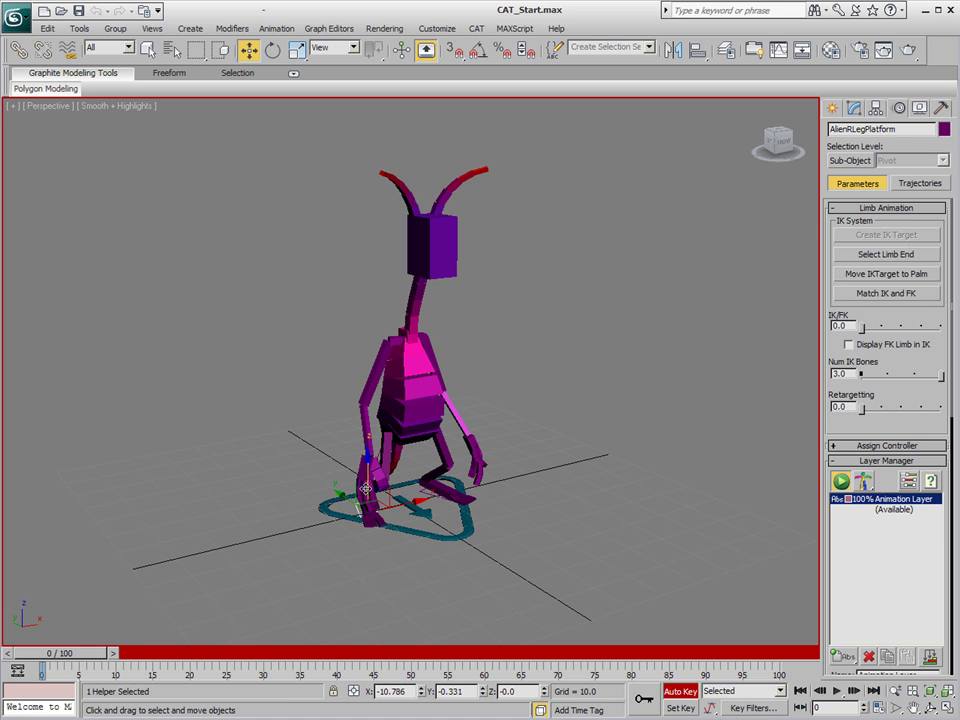
drag(100, 661, 236, 660)
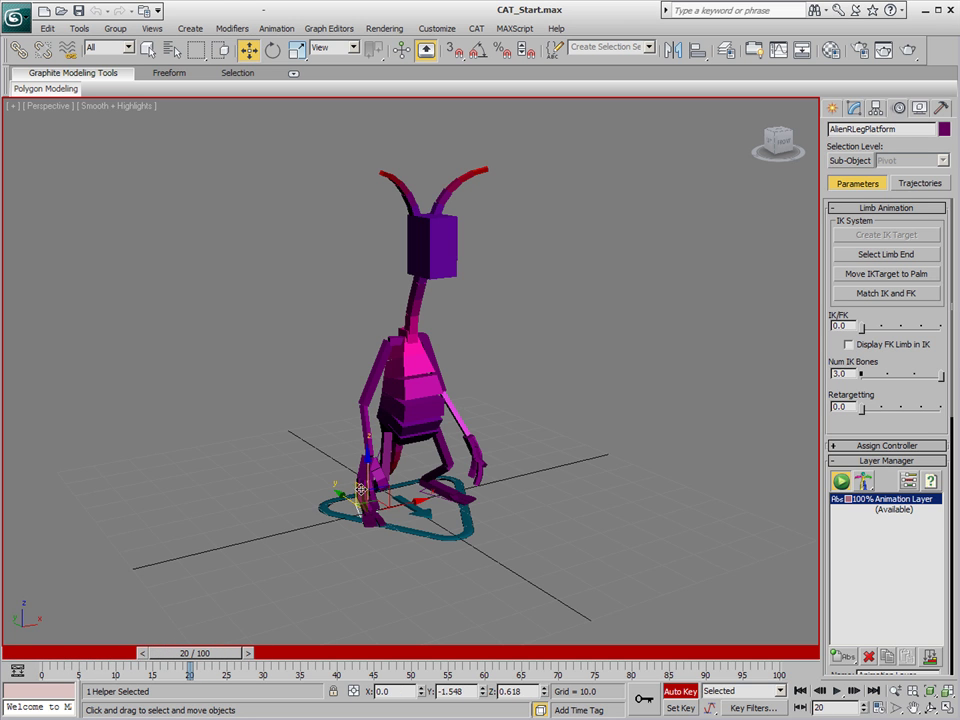
drag(364, 500, 384, 468)
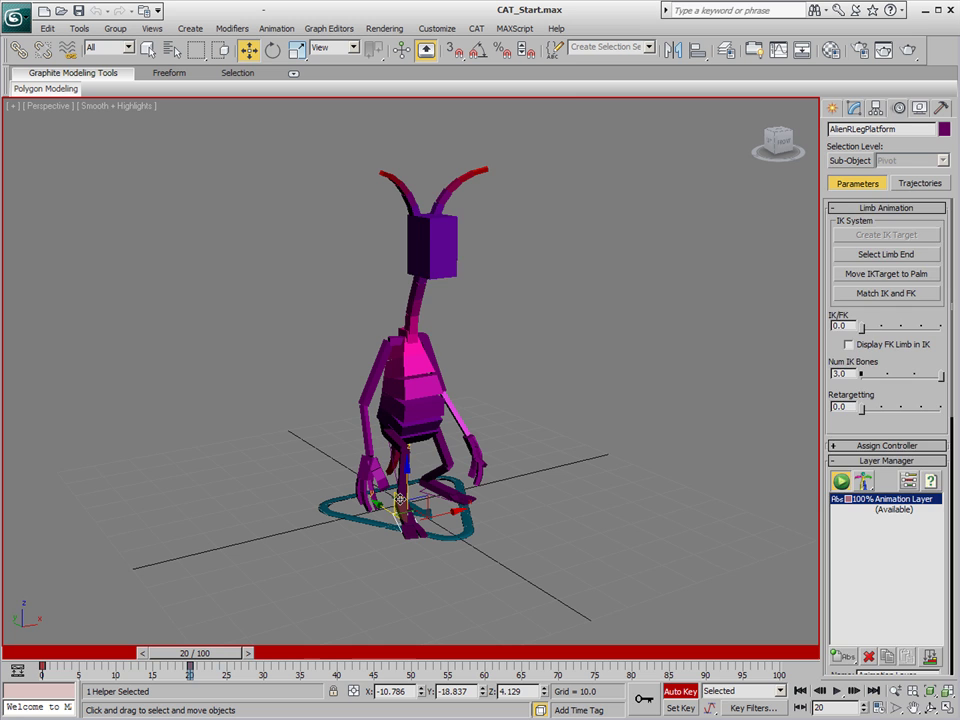
- Rotate the alien's head sideways at frame 20 to key a turned look
click(445, 238)
right_click(445, 238)
click(458, 257)
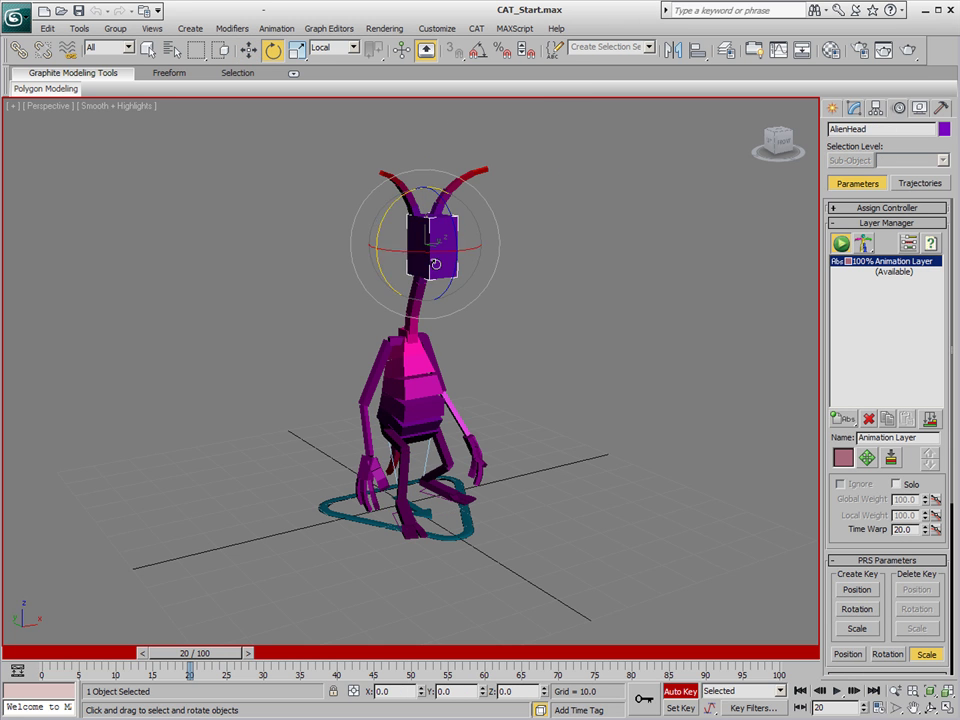
drag(420, 250, 370, 279)
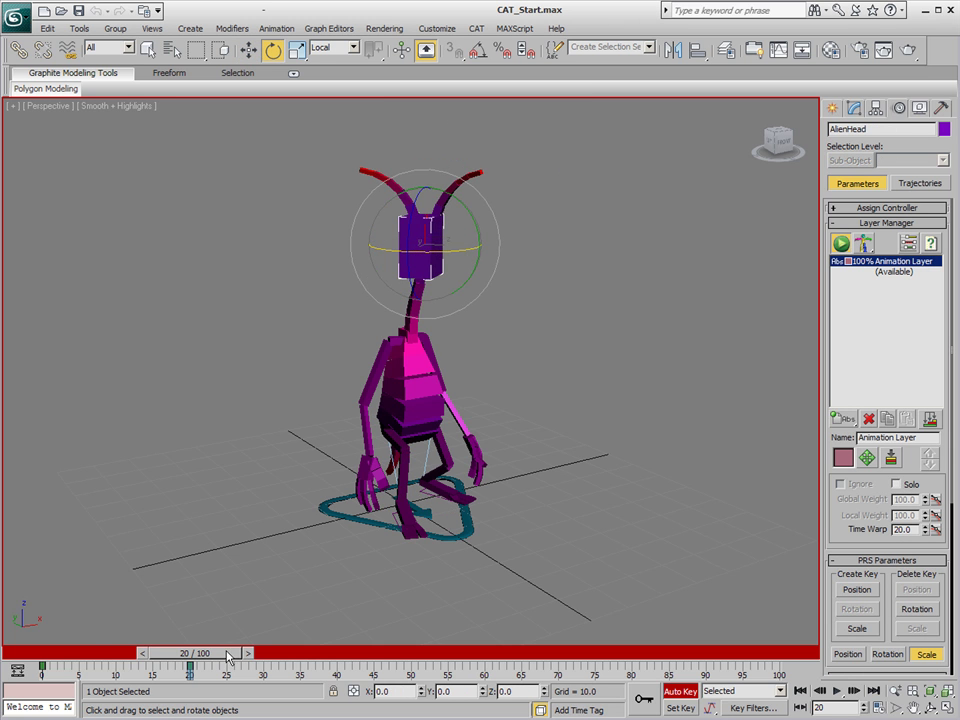
- Scrub the animation, compare the rig in setup mode, and return it to animation mode at frame 20
mouse_move(231, 653)
mouse_down()
mouse_move(96, 655)
mouse_move(236, 663)
mouse_up()
click(841, 244)
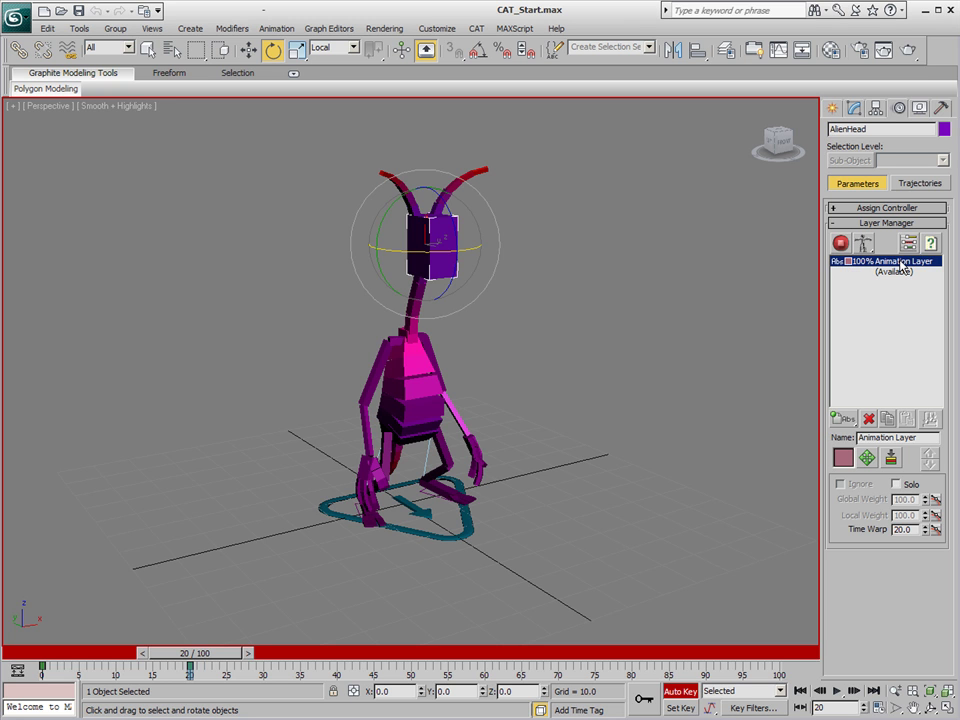
click(841, 244)
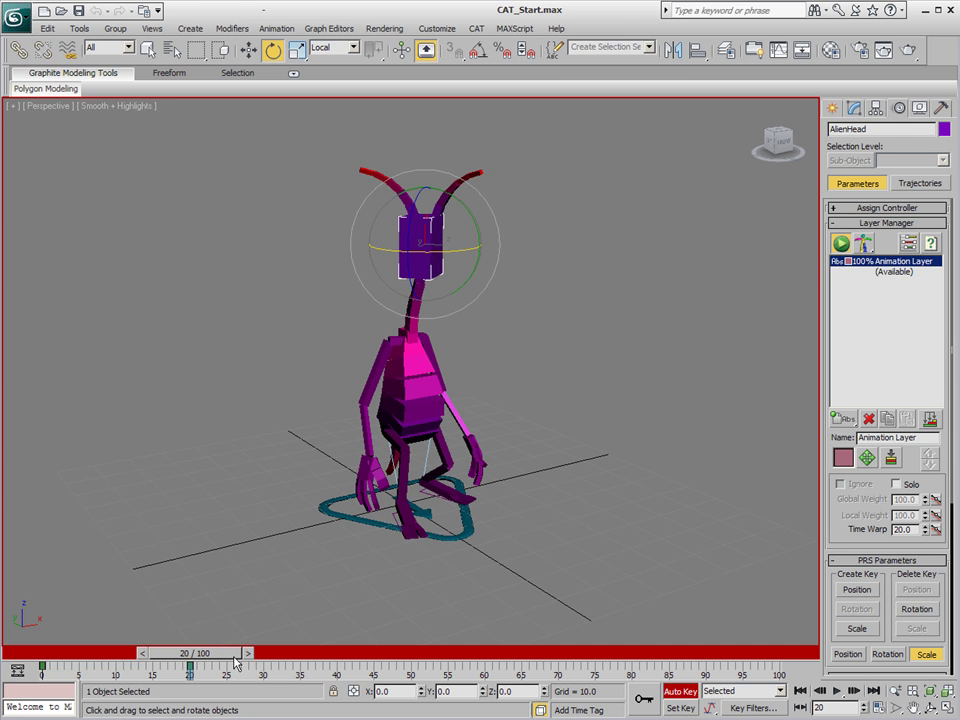
- At frame 30, raise the alien's right palm to about shoulder height and rotate it into a waving pose
drag(225, 661, 300, 663)
key(e)
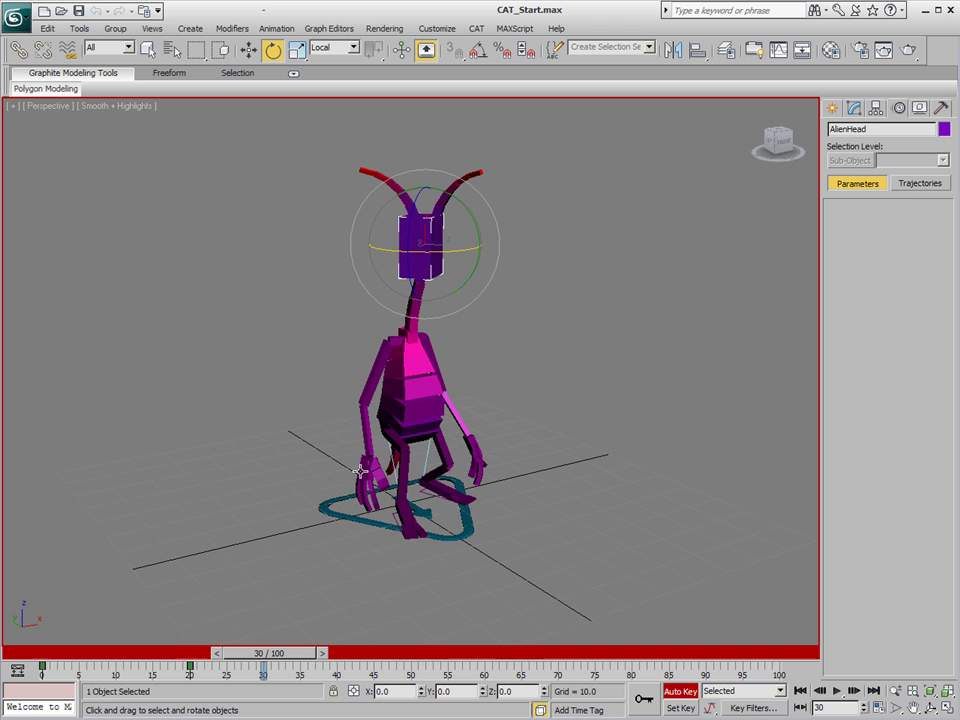
click(359, 470)
right_click(375, 452)
click(388, 463)
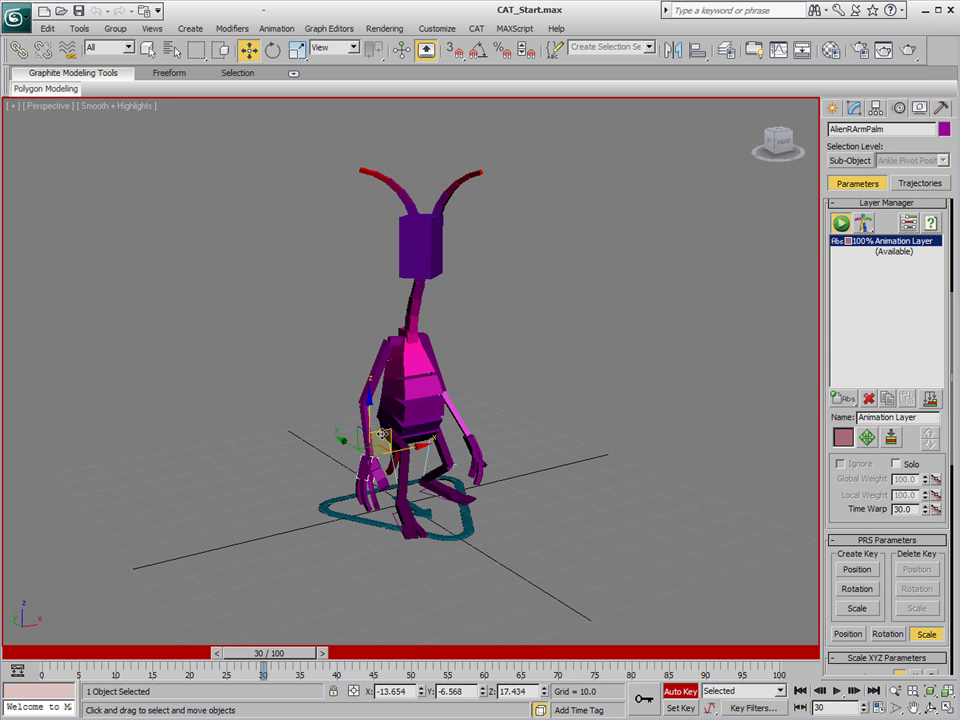
drag(381, 434, 337, 281)
right_click(336, 283)
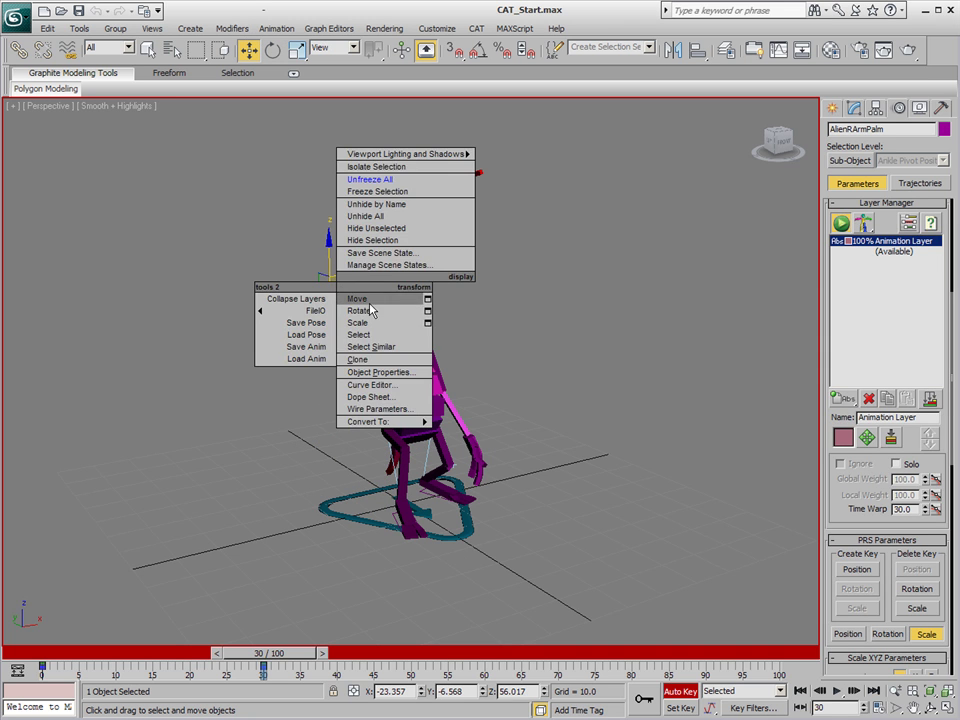
click(360, 311)
drag(284, 298, 320, 185)
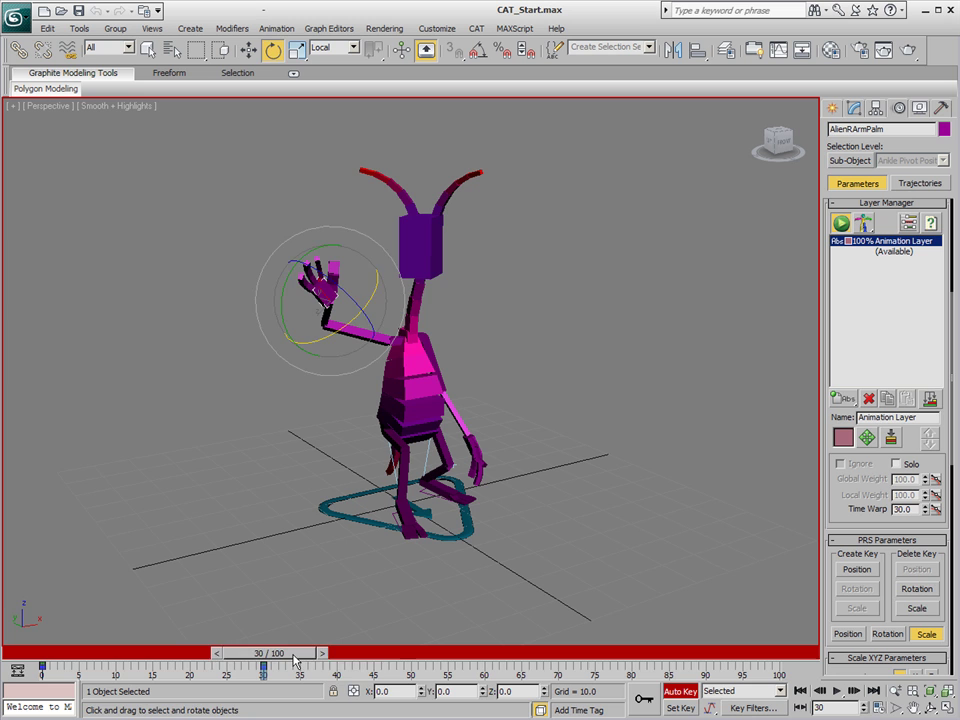
- At frame 40, move the alien's right palm up beside its head and scrub the timeline to check the motion
drag(295, 660, 363, 660)
right_click(375, 257)
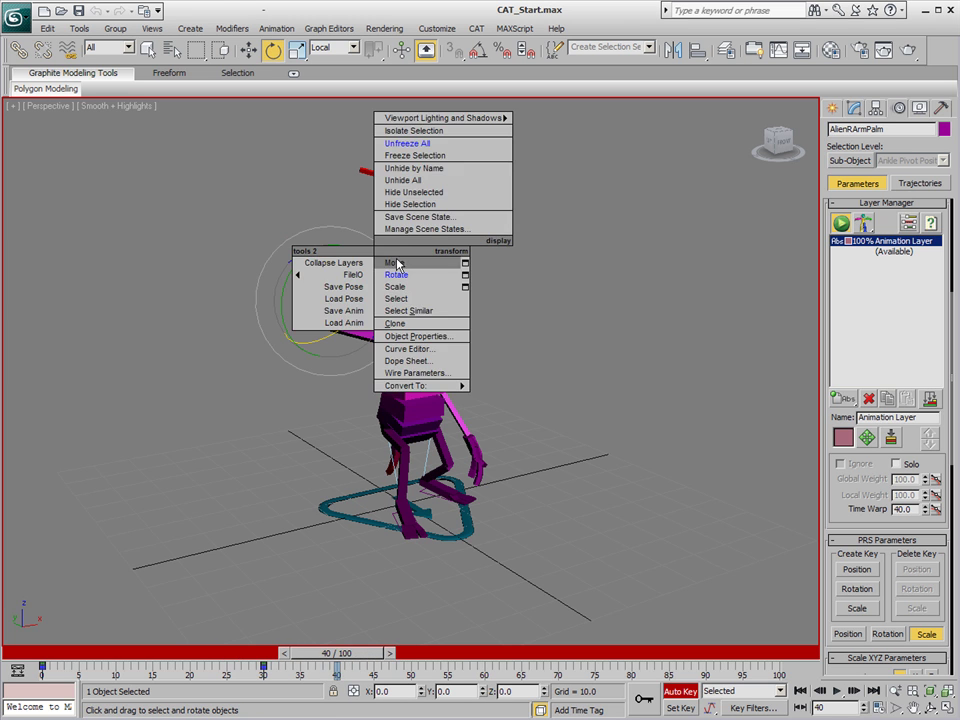
click(397, 263)
drag(351, 261, 431, 227)
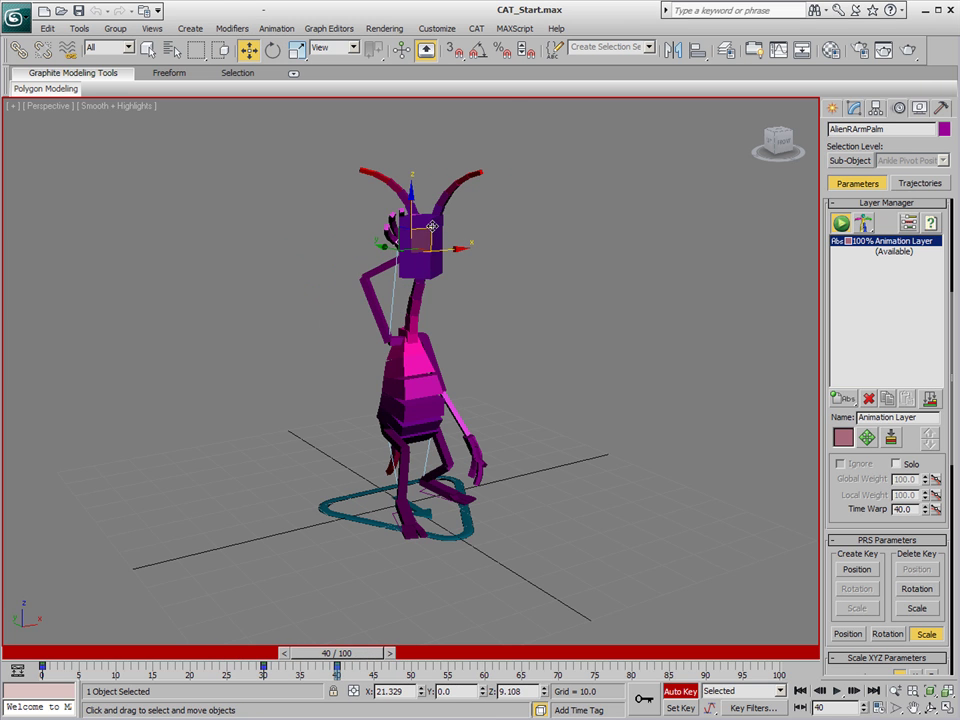
mouse_move(357, 658)
mouse_down()
mouse_move(229, 660)
mouse_move(366, 652)
mouse_up()
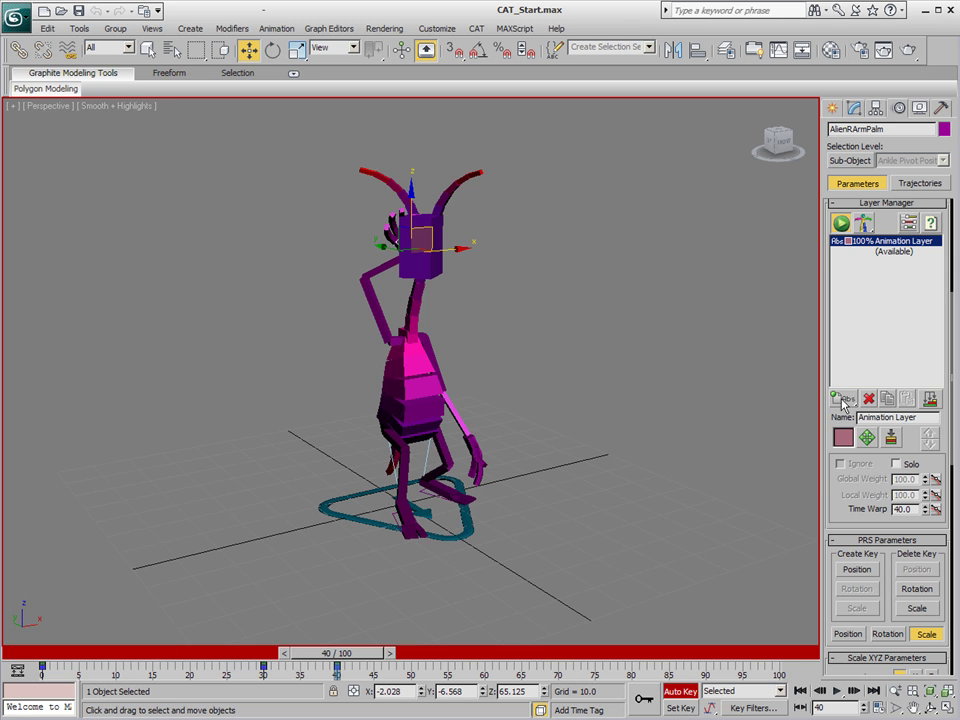
- Try adding another absolute animation layer to the Layer Manager, and delete the extra layer again
drag(843, 399, 843, 422)
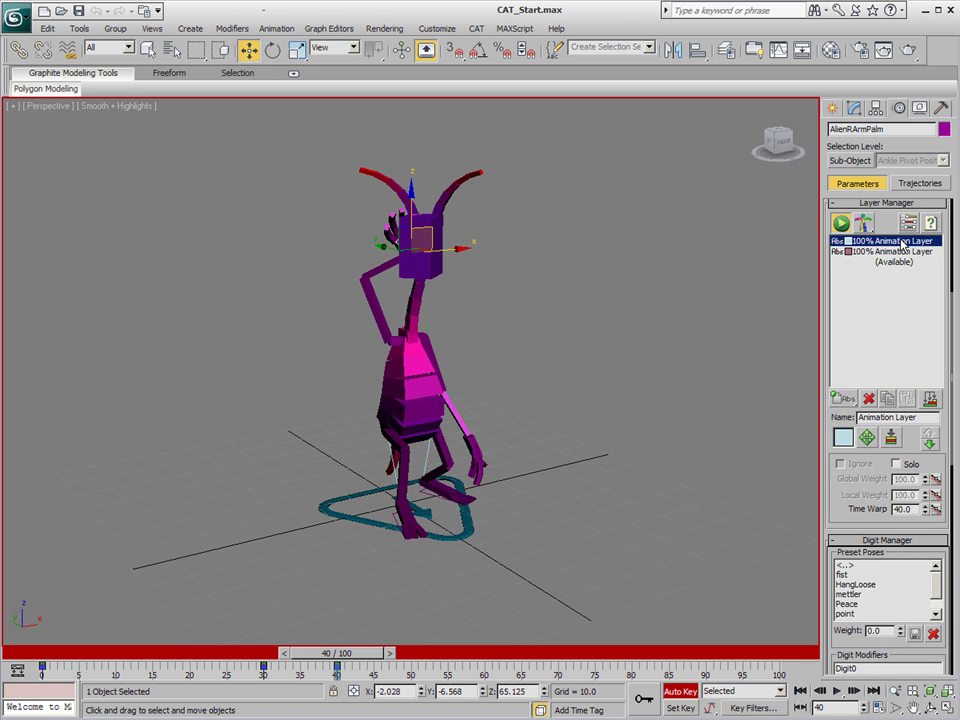
click(870, 399)
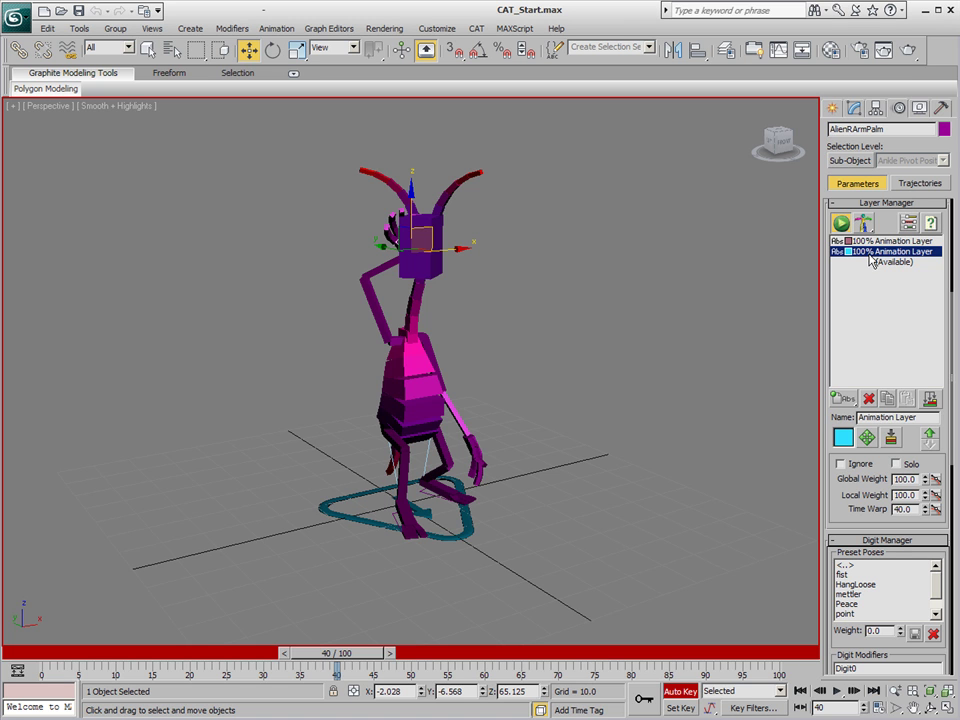
click(870, 399)
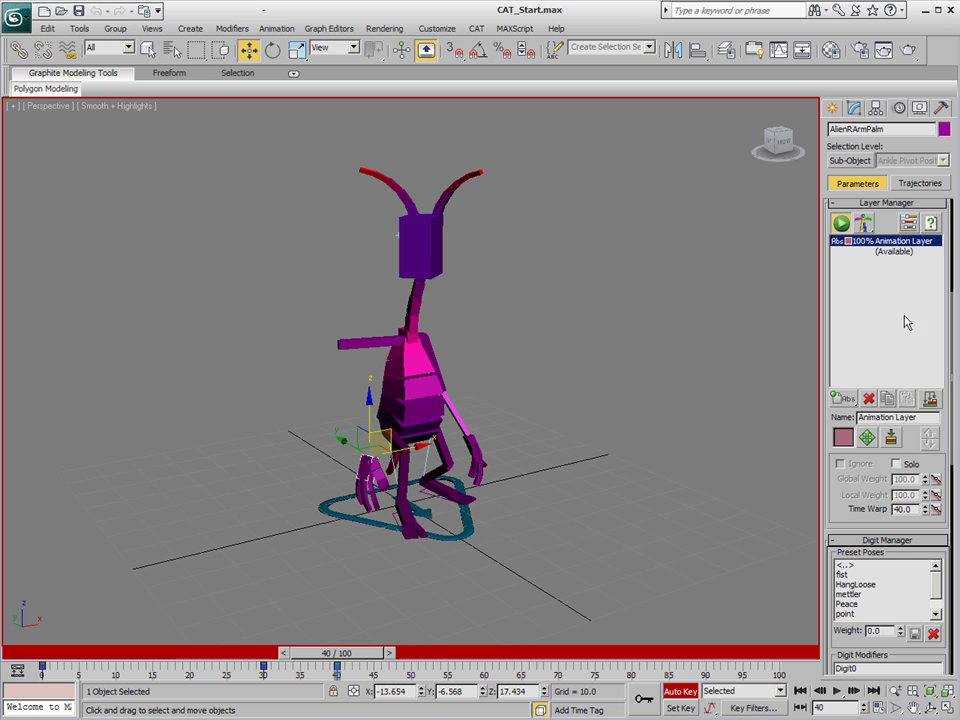
- Rename the remaining absolute animation layer as Base
double_click(918, 417)
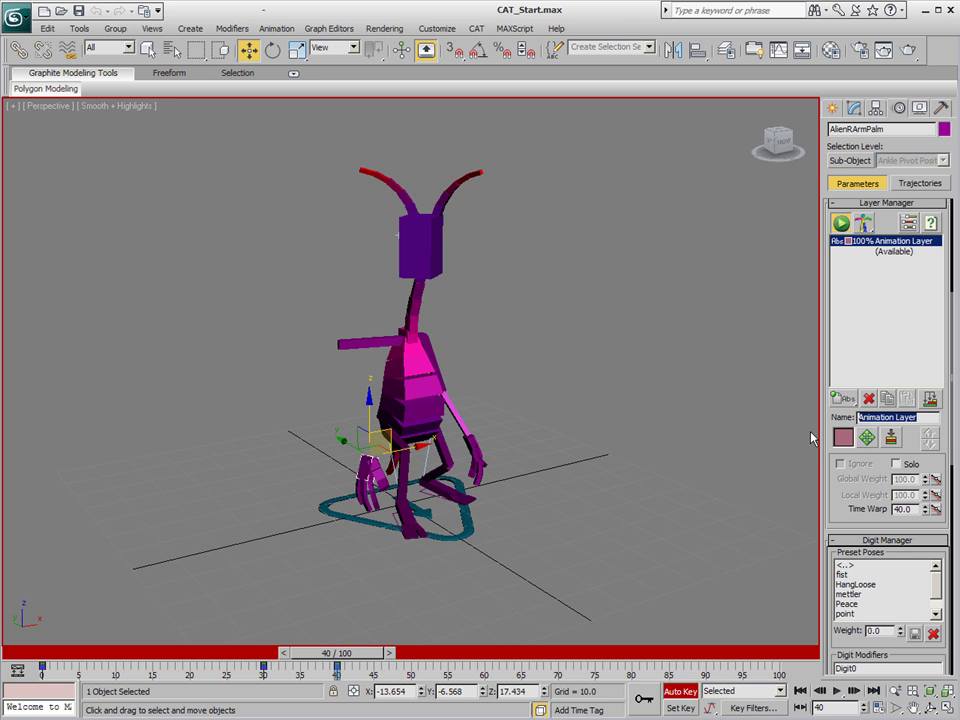
text(Base)
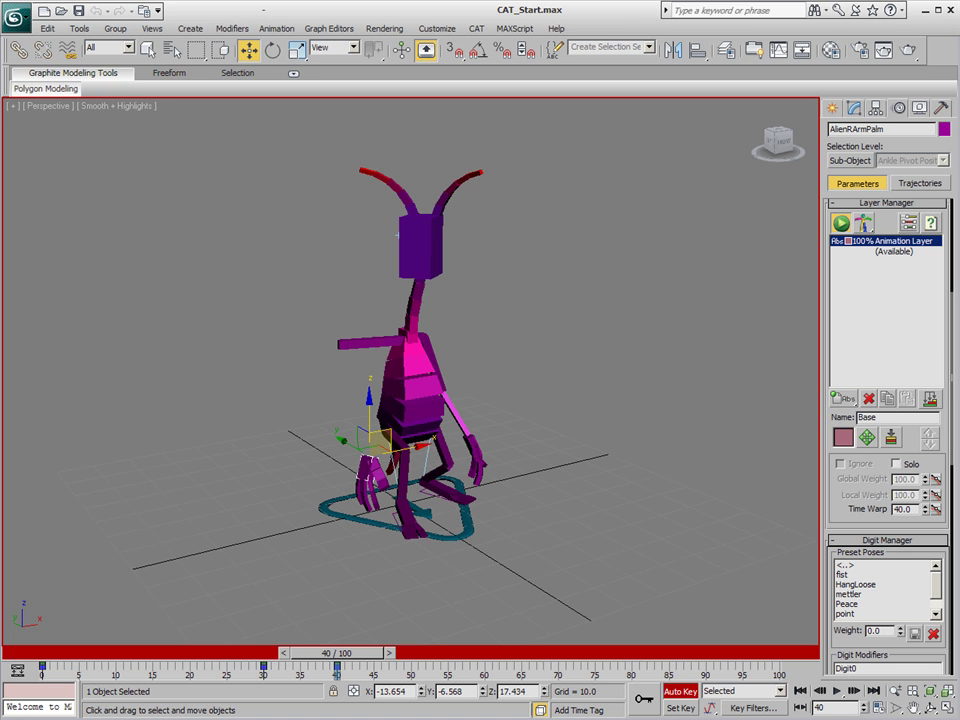
key(Return)
- Try adding an absolute animation layer above Base at frame 40, named Hand Out
click(906, 258)
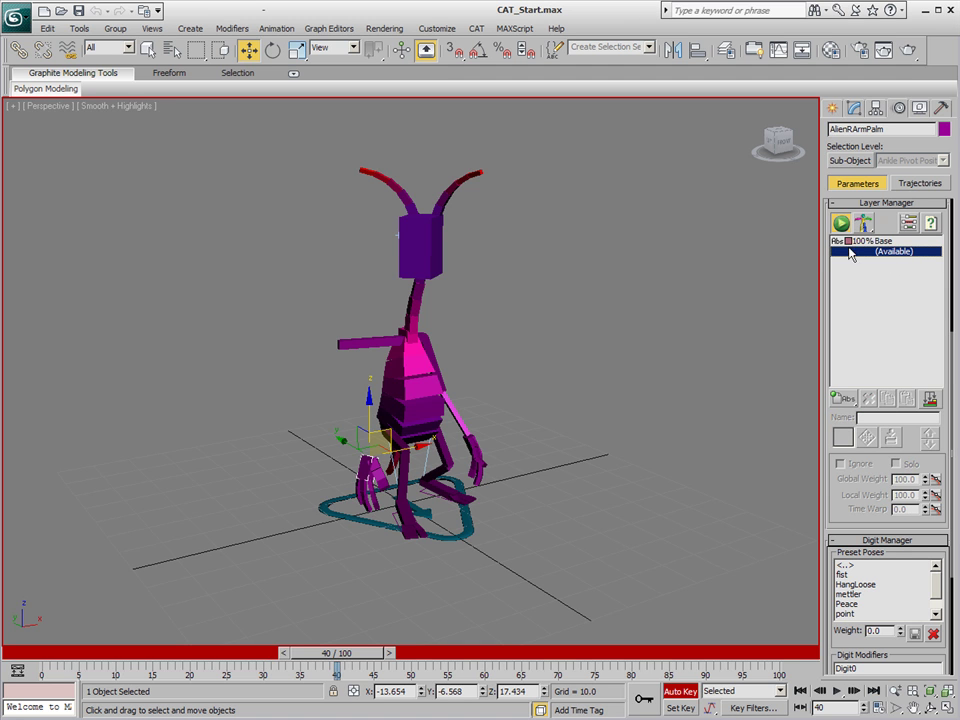
drag(843, 399, 846, 418)
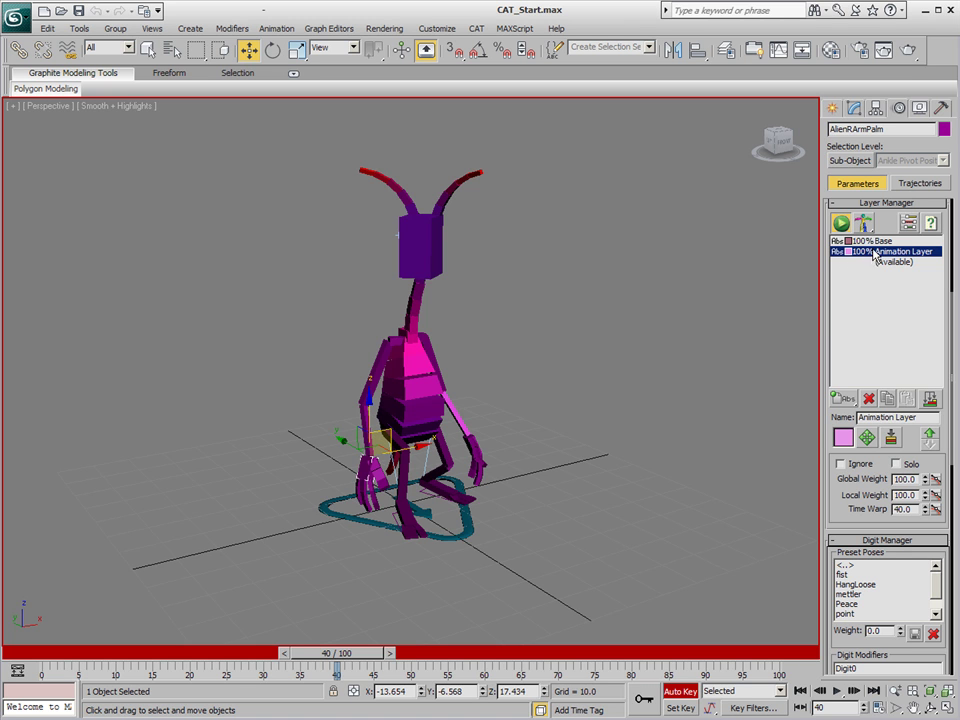
click(886, 417)
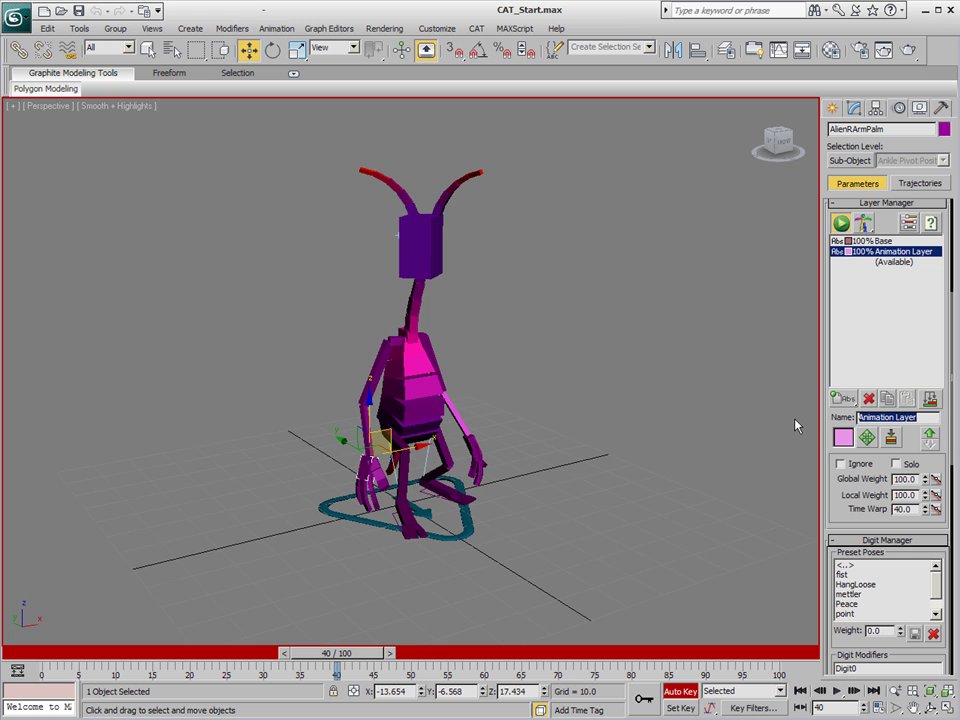
text(Hand Out)
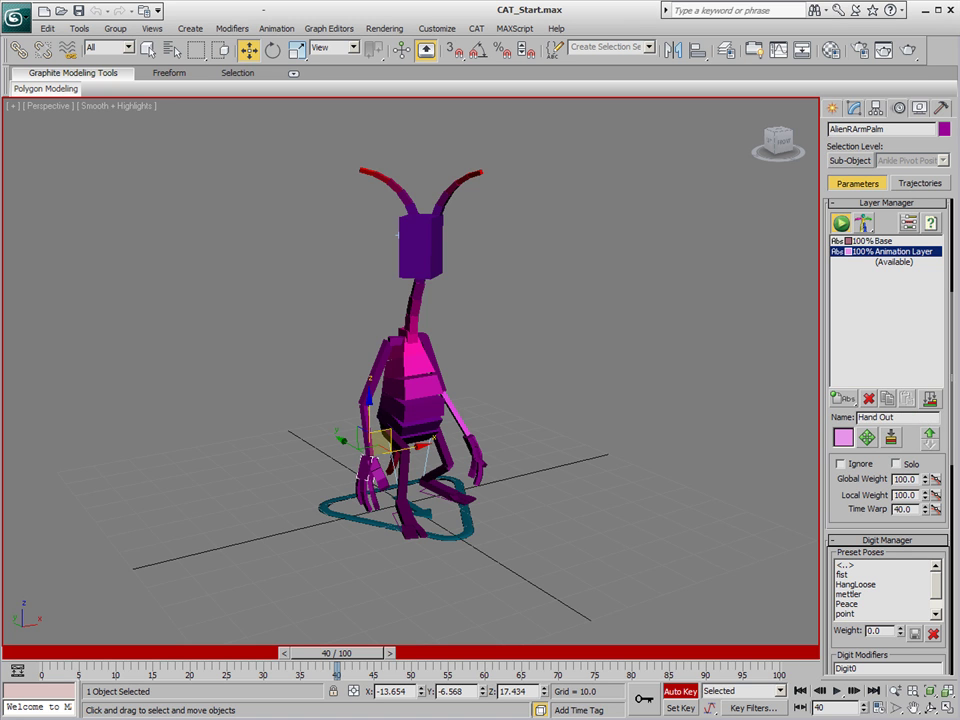
key(Return)
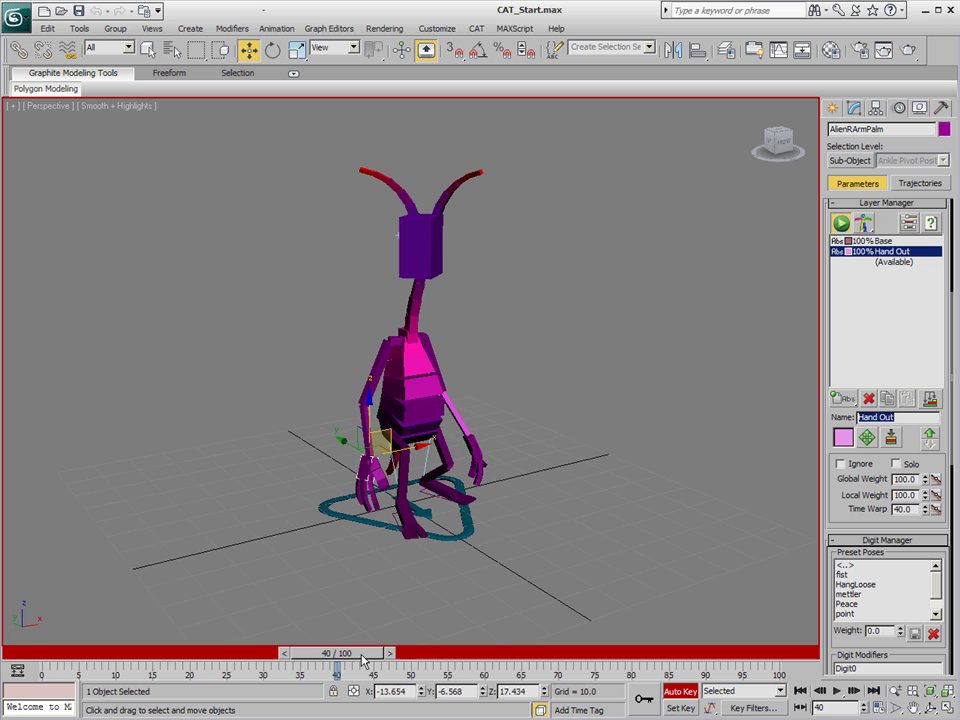
- Scrub the timeline to frame 0 and delete the Hand Out layer
drag(340, 653, 365, 653)
key(w)
click(872, 399)
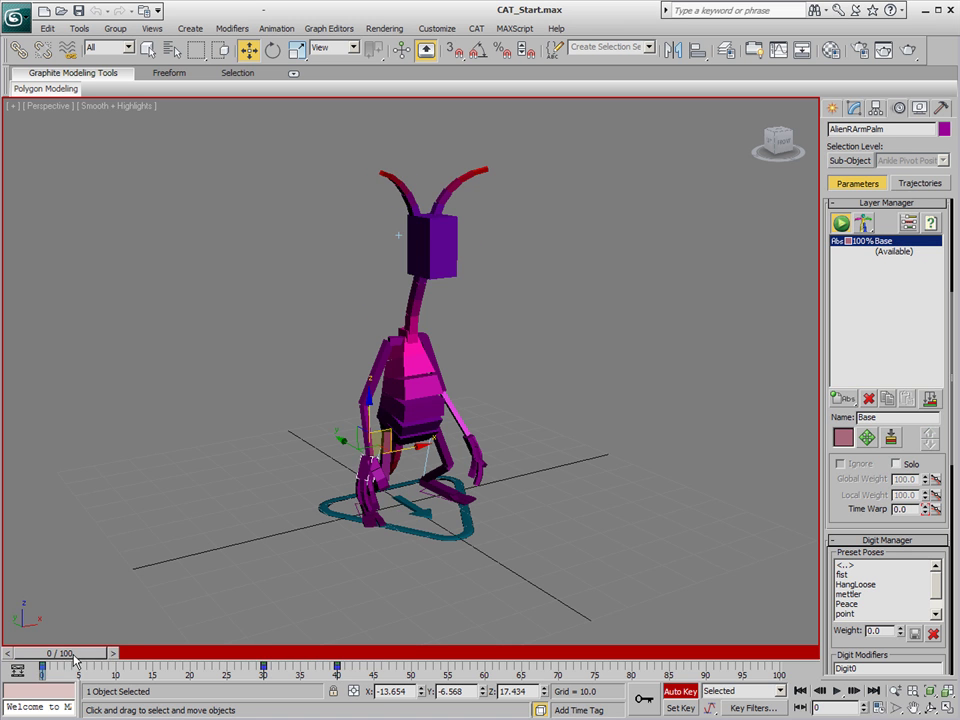
- With Auto Key off at frame 45, try adding another absolute layer above Base, and delete that layer again
drag(355, 653, 392, 638)
key(w)
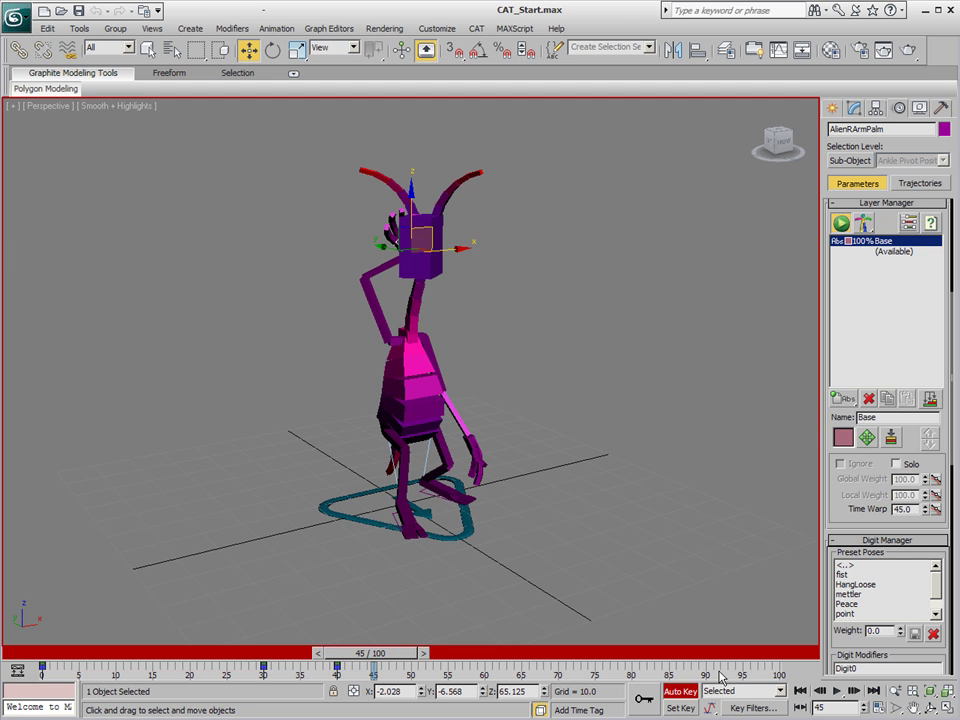
key(n)
drag(843, 399, 838, 414)
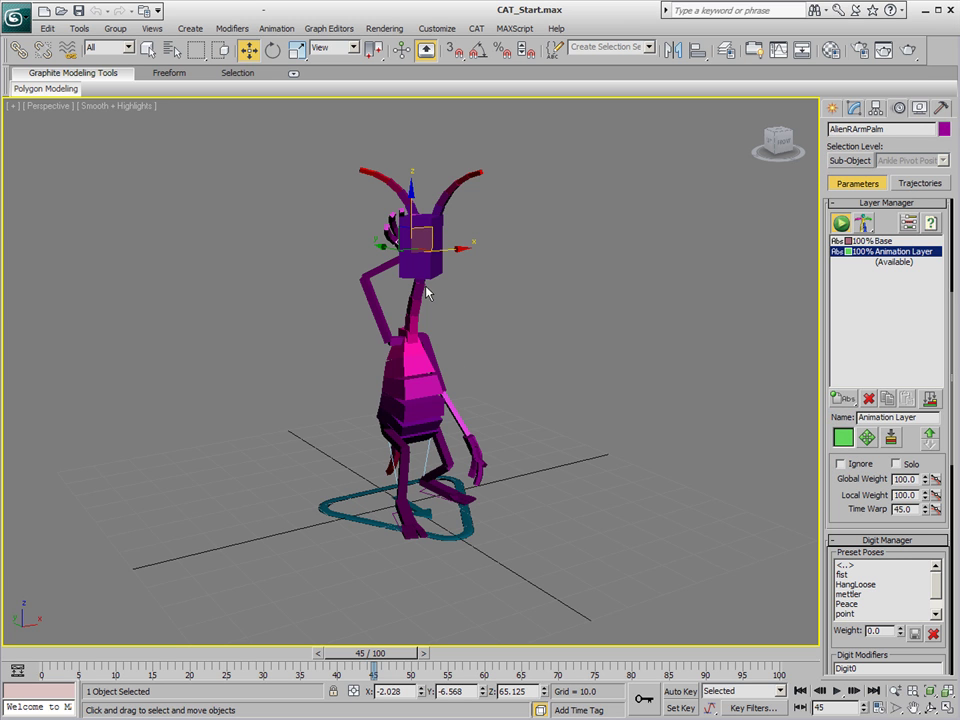
drag(398, 653, 41, 653)
key(w)
click(869, 398)
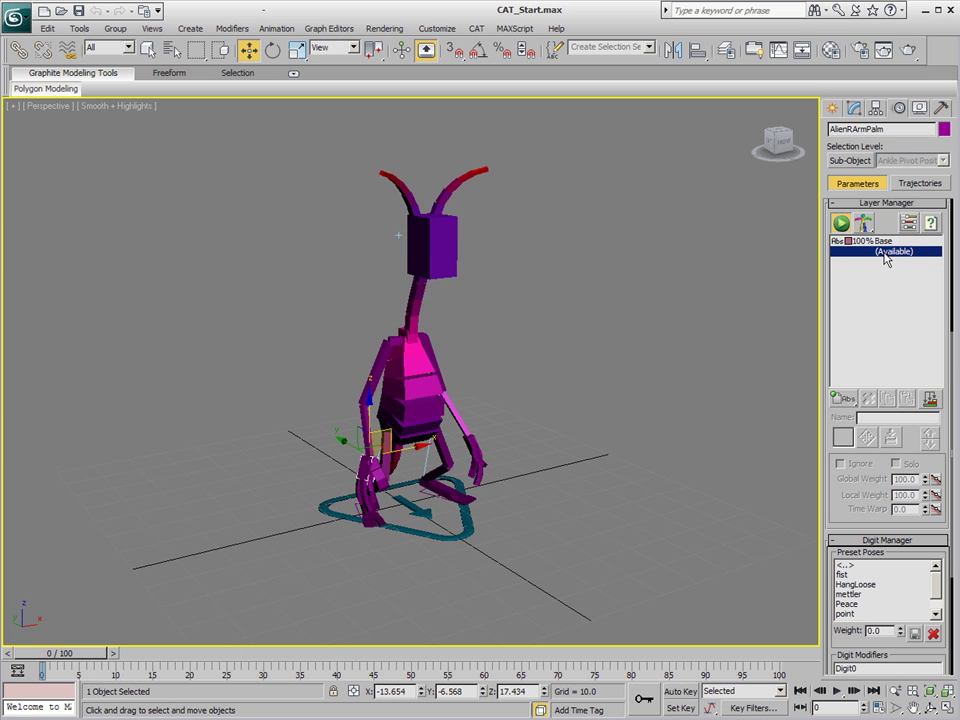
- At frame 0, add a new absolute animation layer above Base and rename it Hand Out
drag(75, 653, 305, 630)
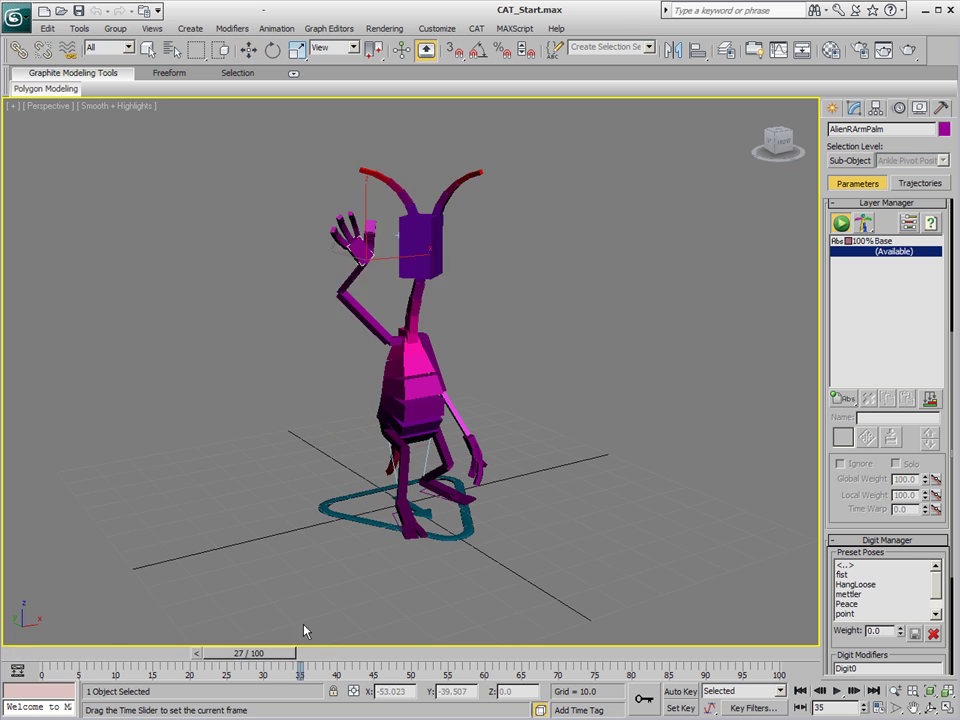
key(Home)
key(w)
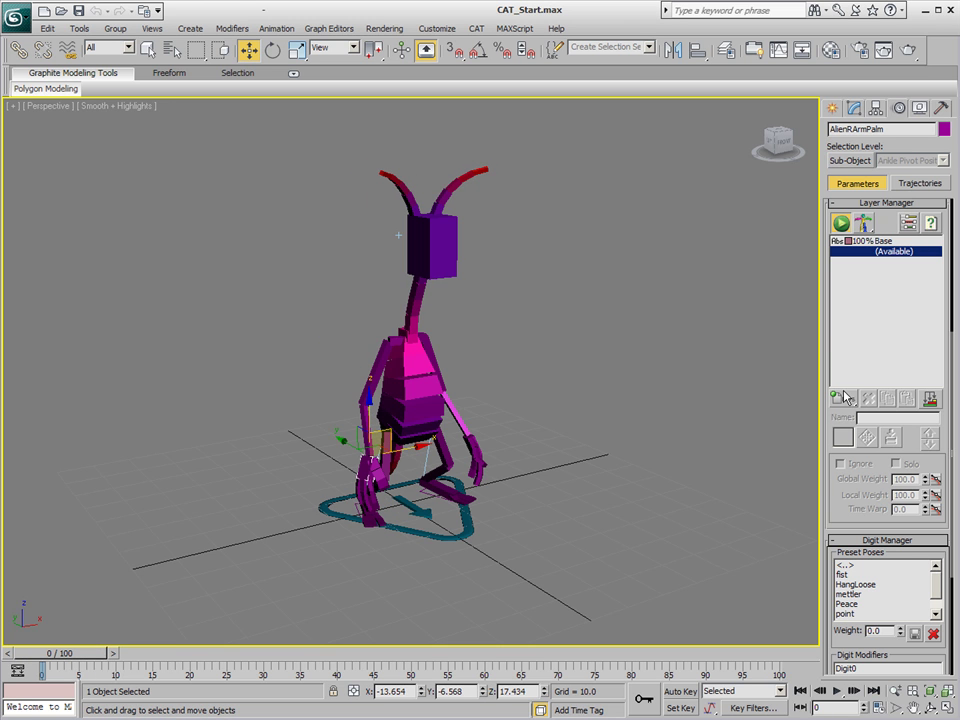
drag(844, 398, 845, 421)
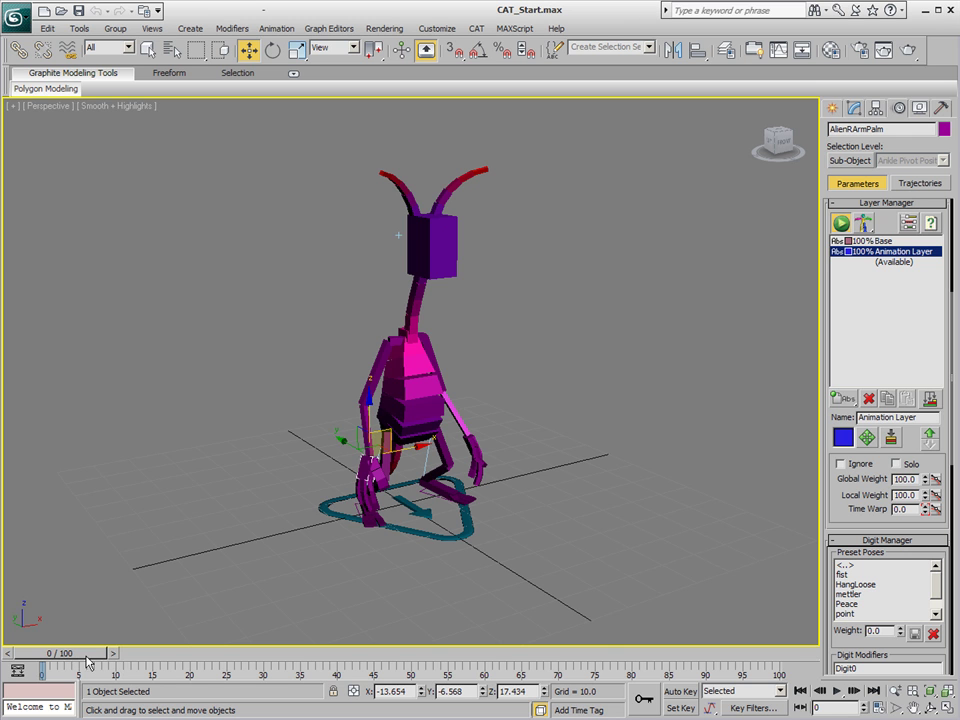
mouse_move(58, 653)
mouse_down()
mouse_move(514, 652)
mouse_move(60, 652)
mouse_up()
key(w)
click(927, 417)
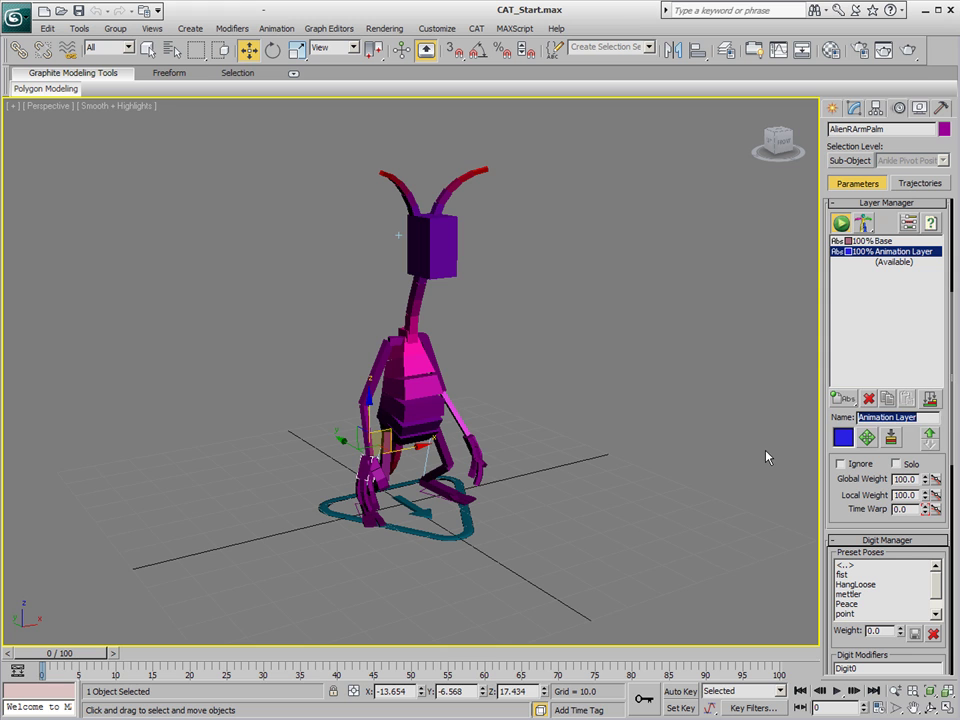
text(Hand)
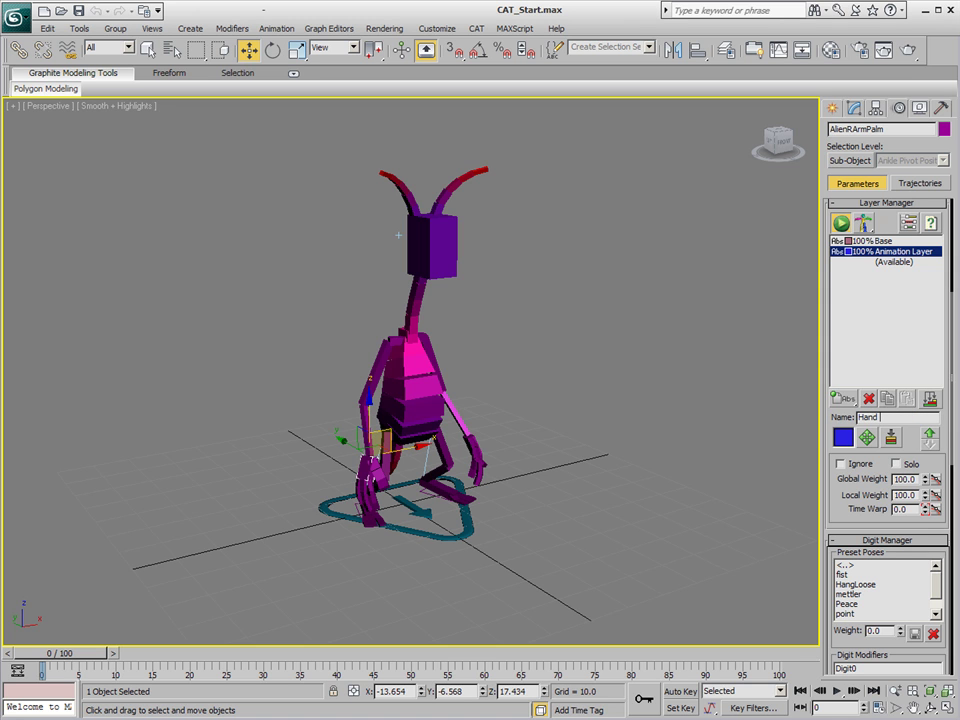
text( Out)
key(Return)
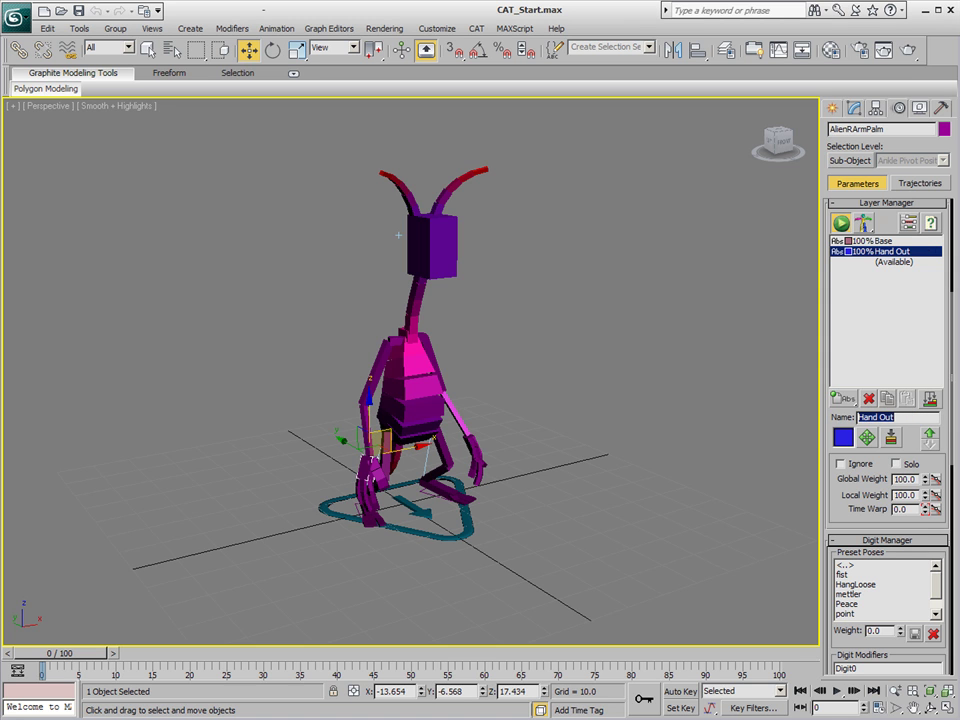
- With Auto Key on at frame 20, raise the alien's left palm out in front of its body and rotate it on the Hand Out layer
click(476, 444)
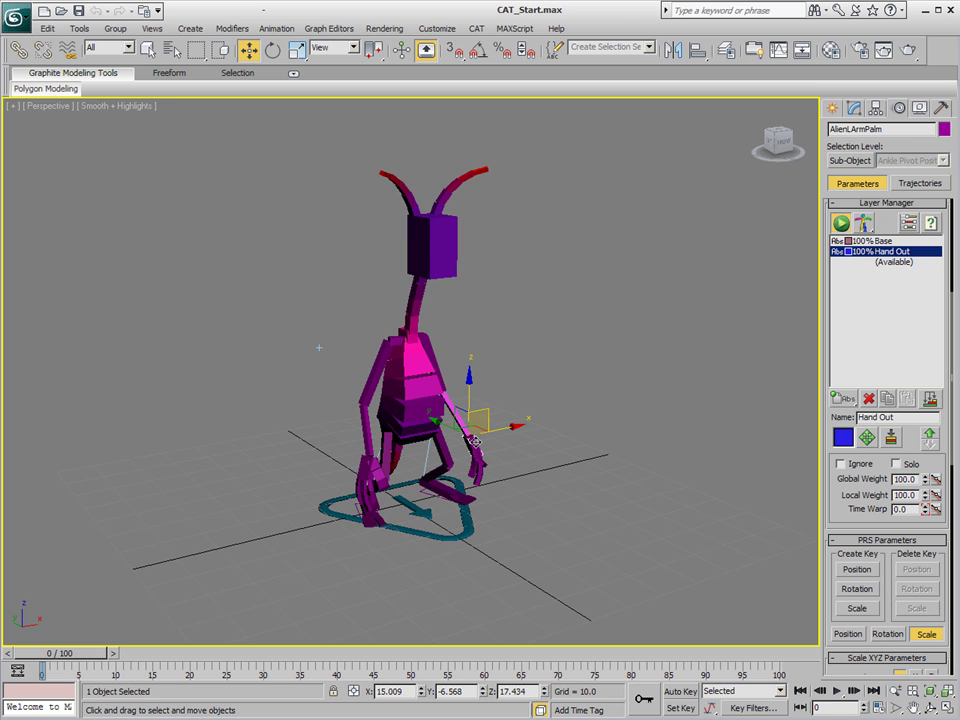
key(n)
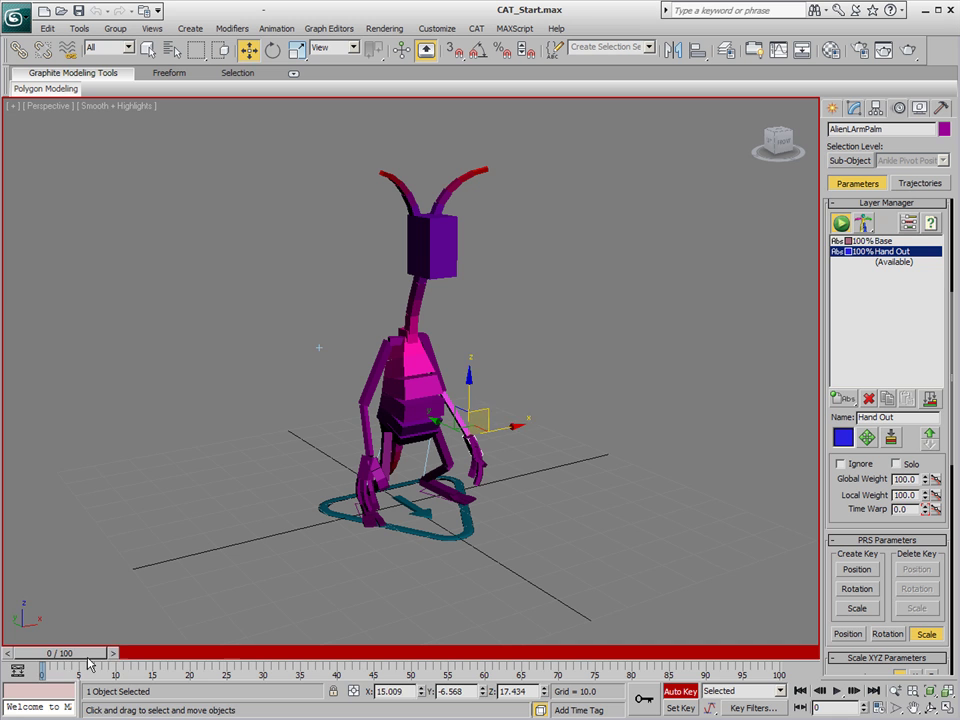
drag(96, 653, 232, 655)
key(w)
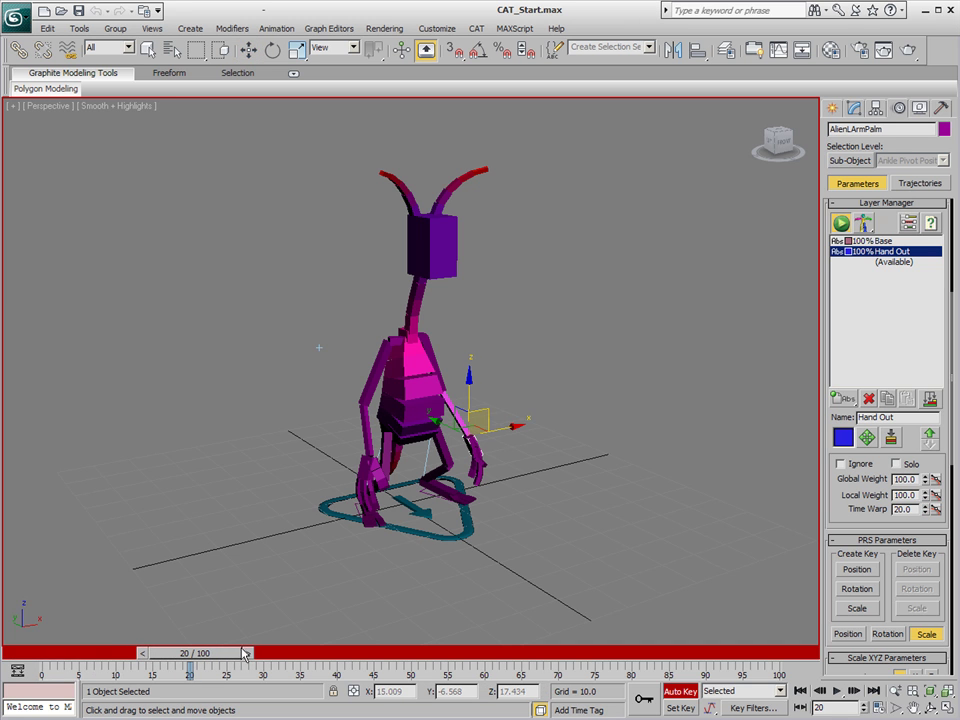
alt+middle_drag(603, 506, 447, 390)
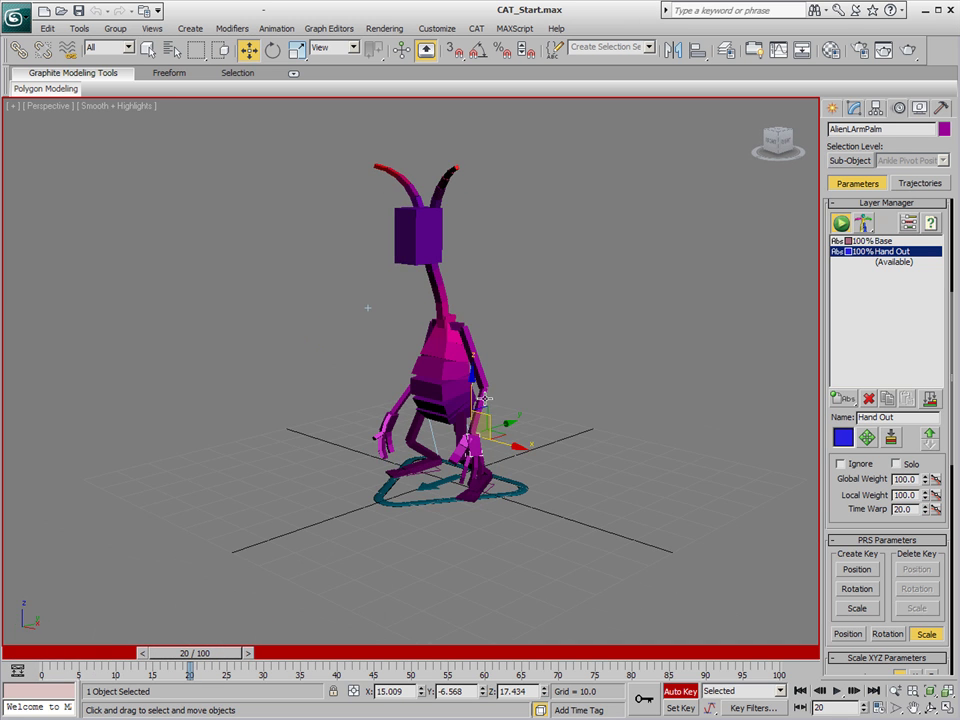
drag(448, 390, 305, 285)
right_click(459, 386)
click(499, 413)
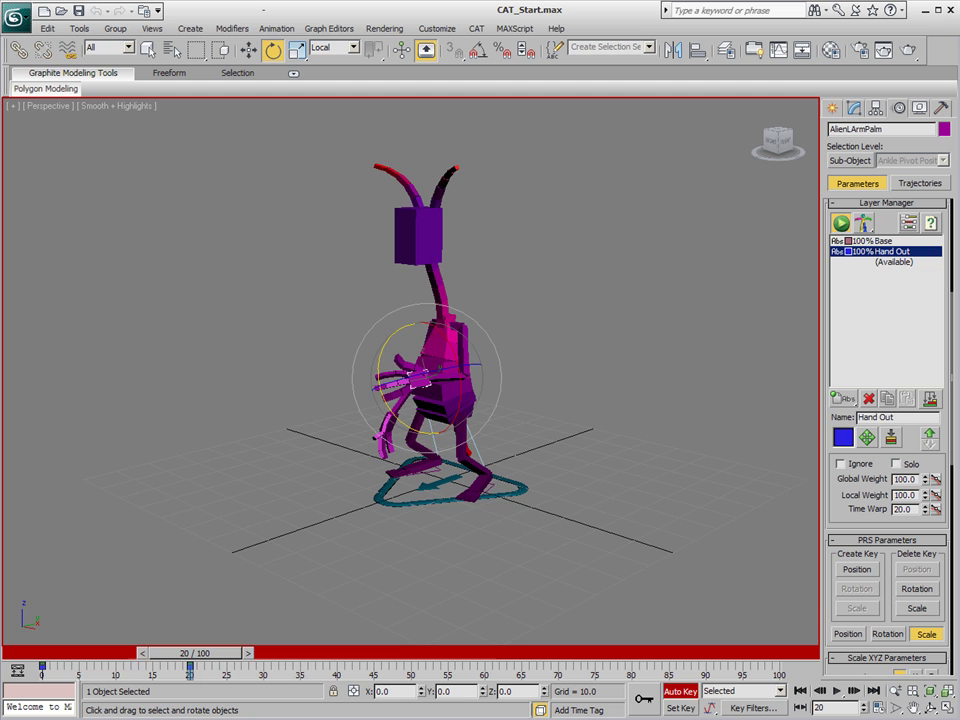
- At frame 30, move the alien's left palm slightly higher and scrub the timeline to check the motion
drag(231, 654, 311, 645)
right_click(399, 461)
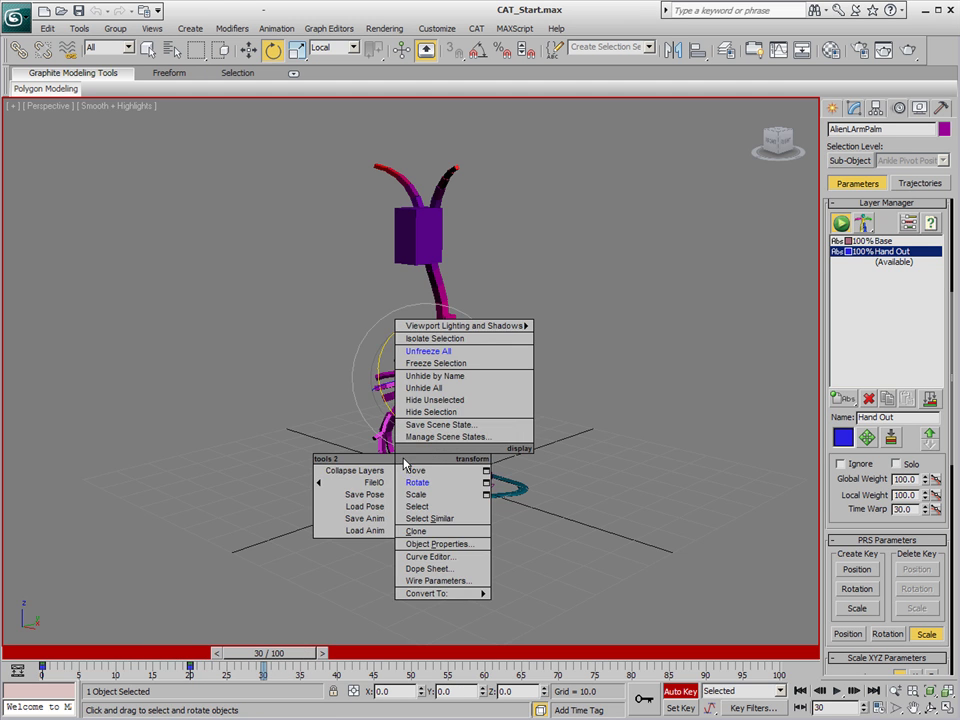
click(414, 469)
drag(443, 393, 441, 371)
alt+middle_drag(396, 381, 450, 500)
drag(270, 653, 10, 672)
drag(62, 653, 313, 628)
key(w)
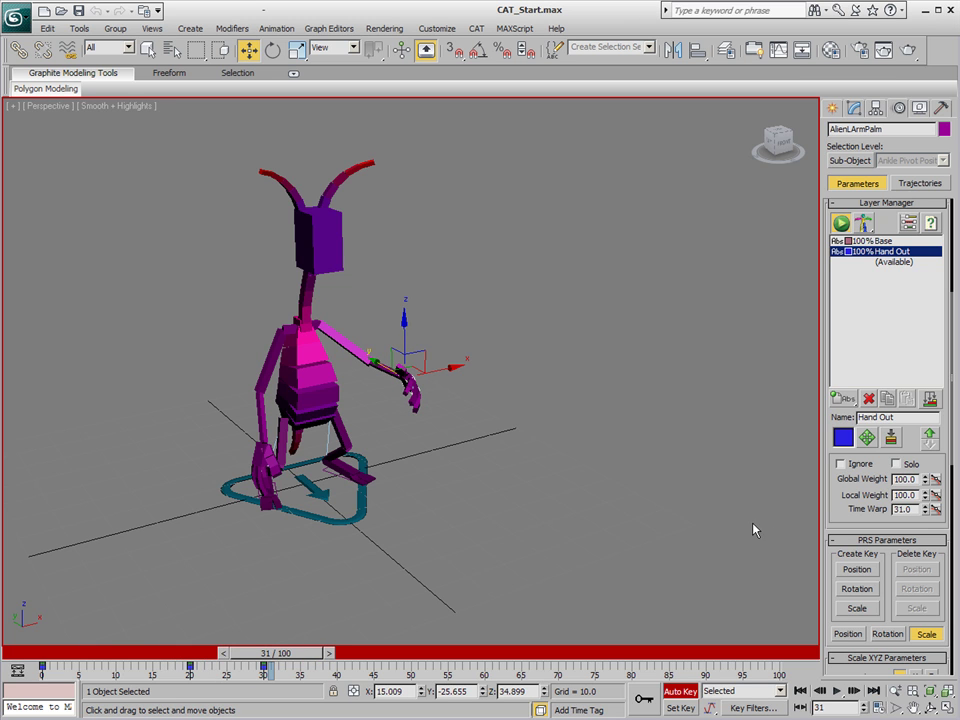
- With Auto Key off at frame 18, lower the Hand Out layer's global weight to 45 and scrub to frame 13 to compare the blend
key(n)
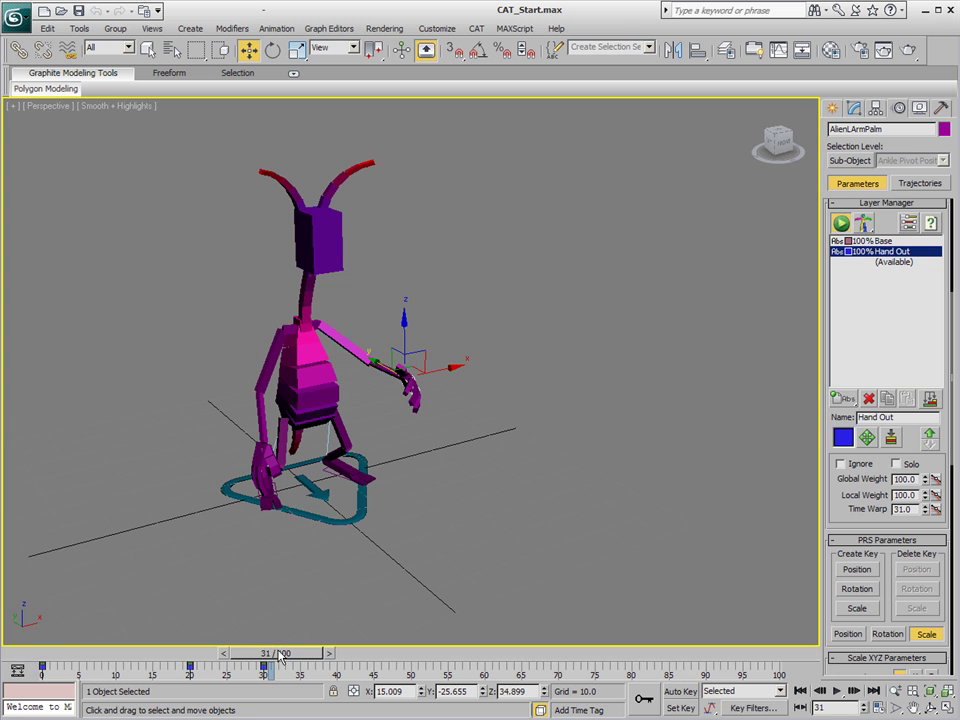
drag(266, 653, 176, 665)
key(w)
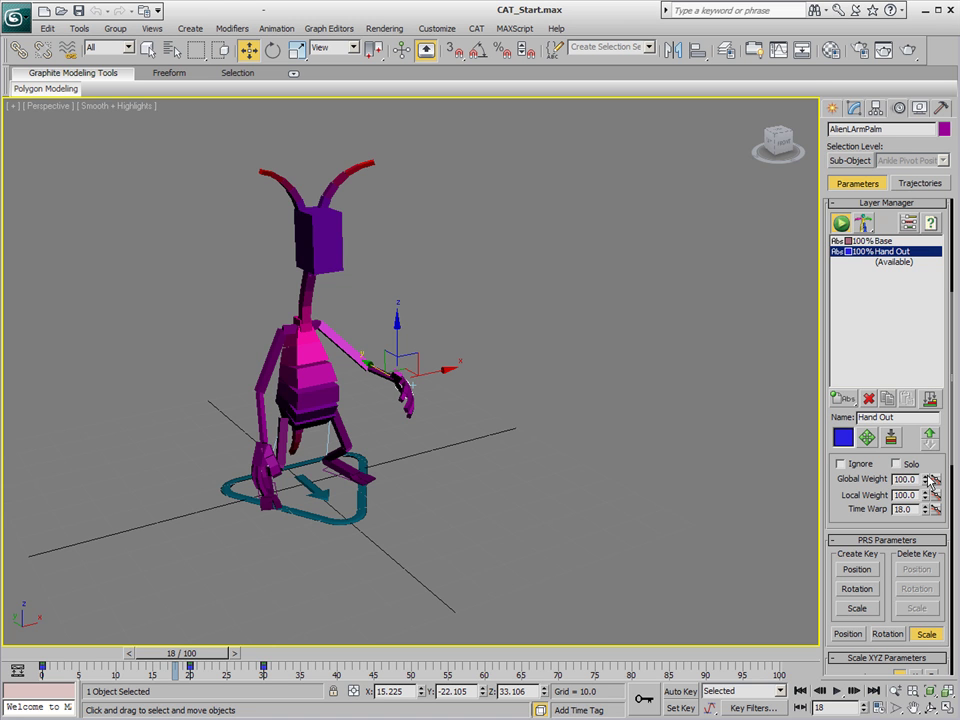
drag(928, 482, 868, 254)
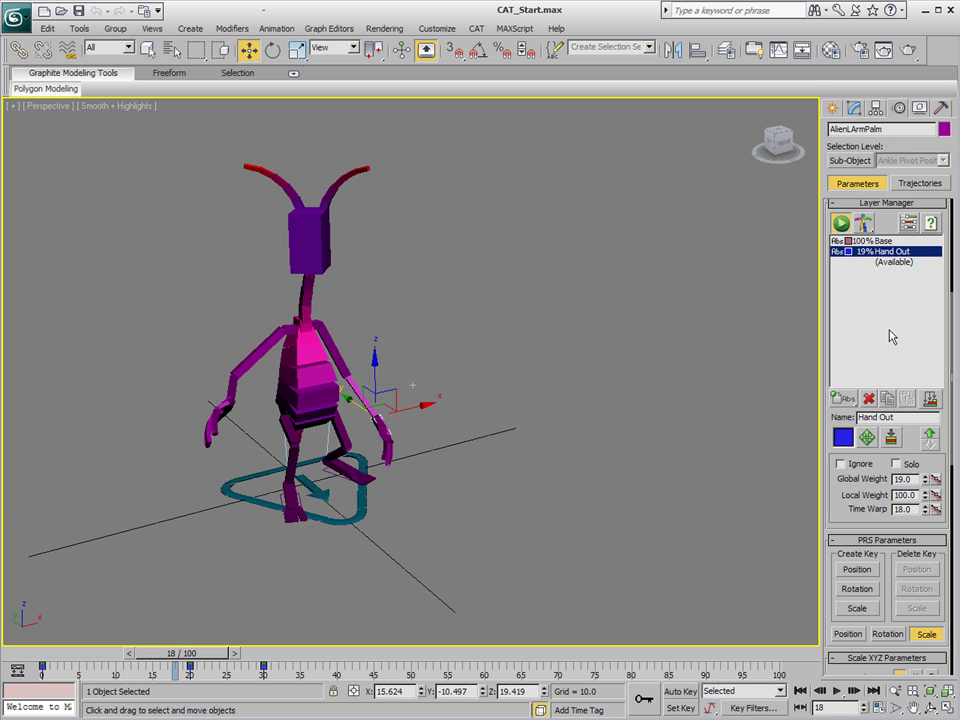
drag(926, 483, 933, 460)
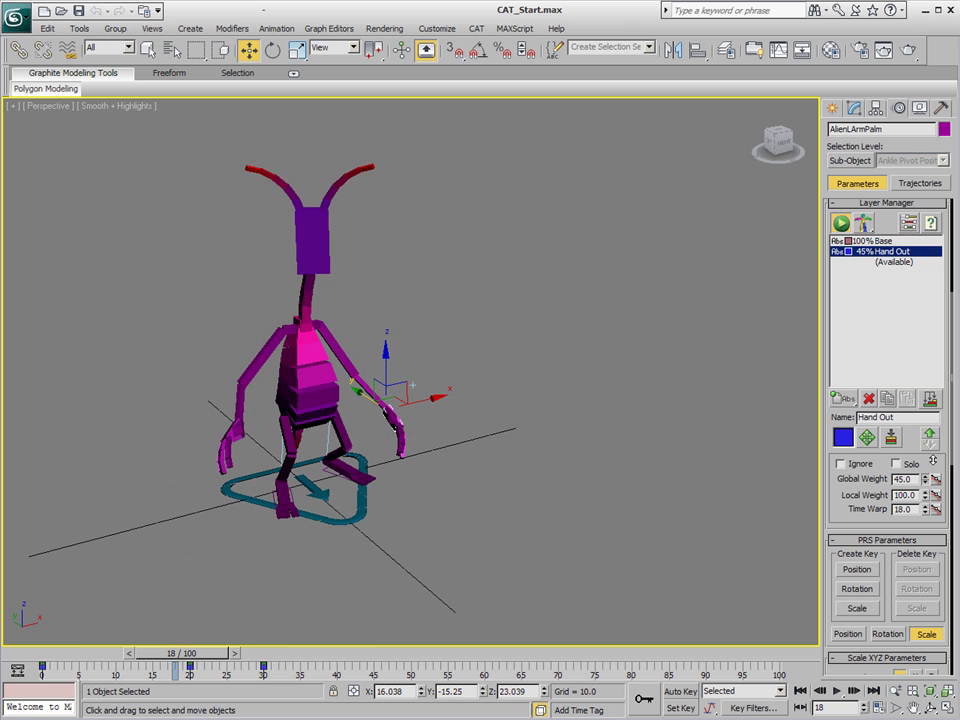
drag(175, 653, 143, 675)
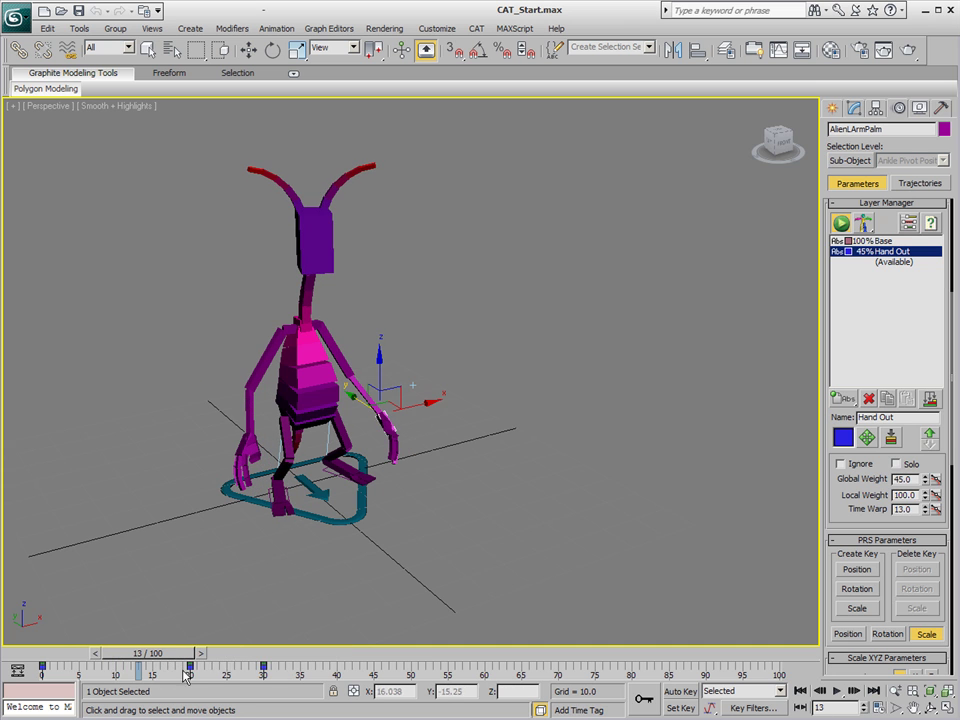
key(w)
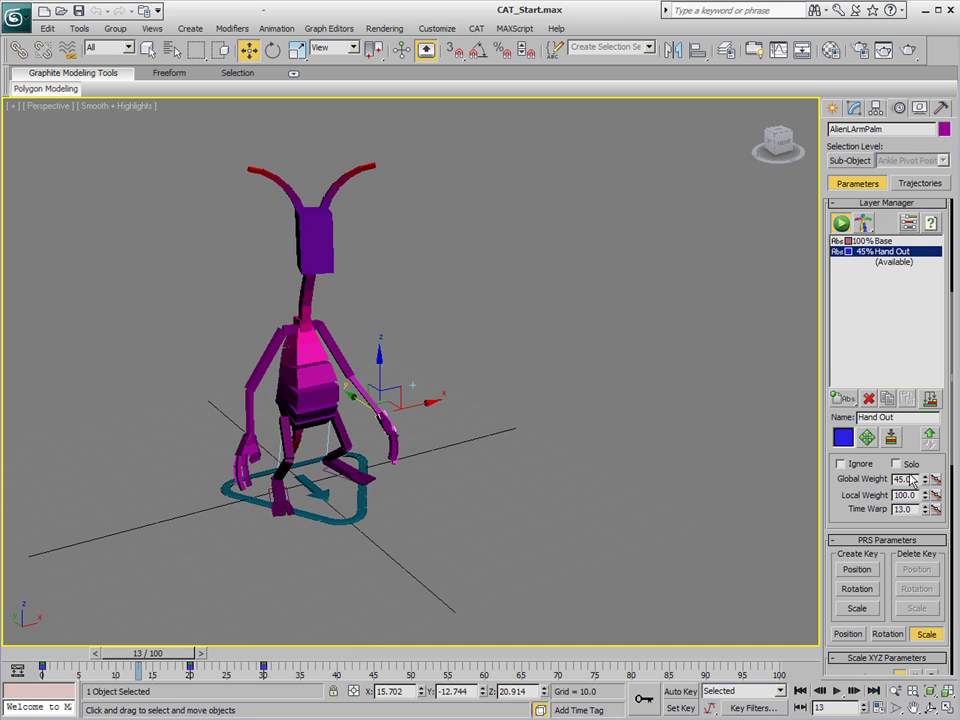
- Select the alien's lower spine and set the Hand Out layer's global weight to 0 at frame 0
click(305, 400)
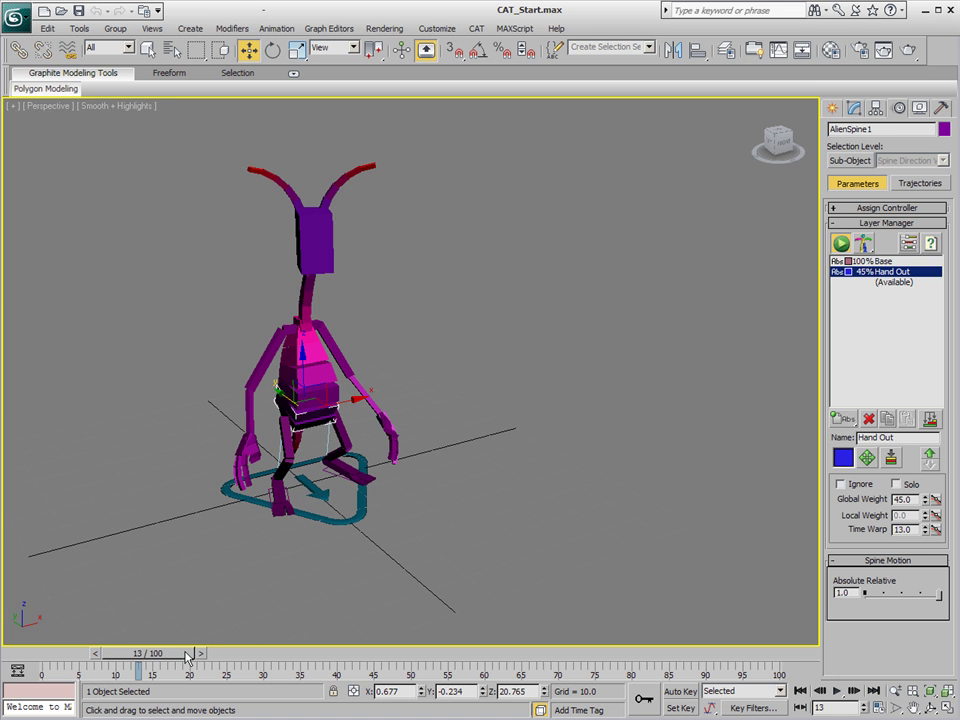
drag(185, 657, 48, 654)
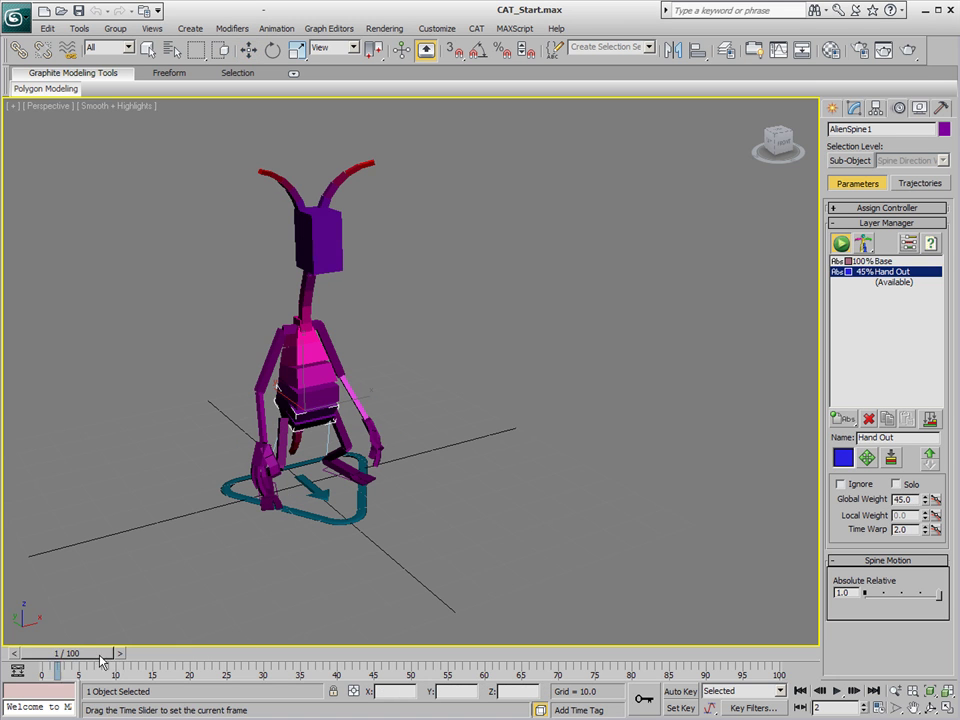
right_click(928, 505)
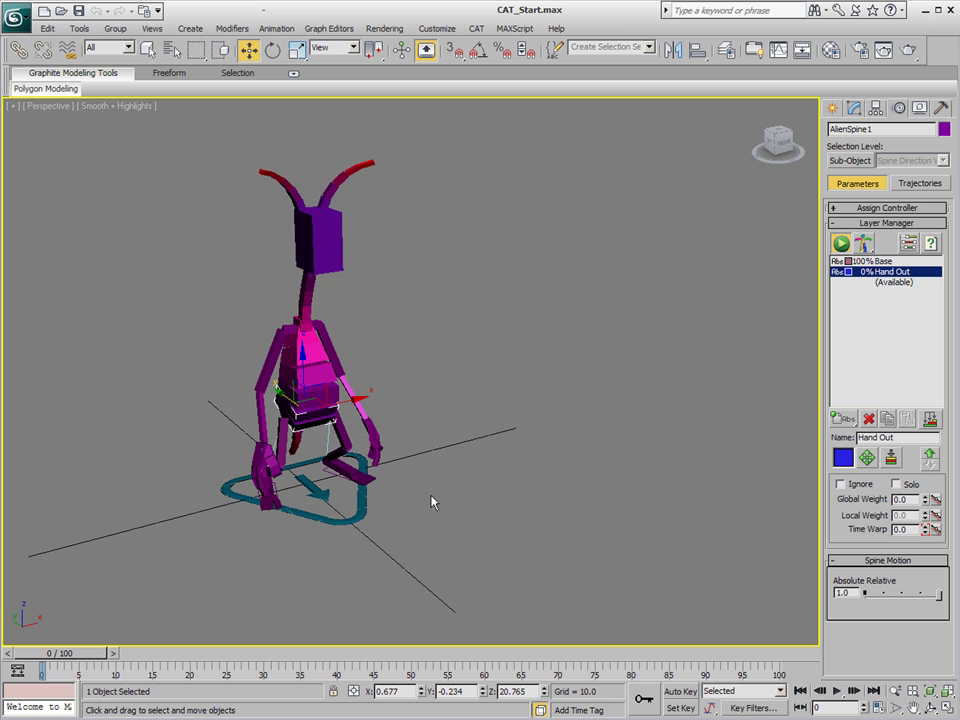
- With Auto Key on at frame 40, key the Hand Out layer's global weight at 0
drag(90, 660, 336, 650)
key(w)
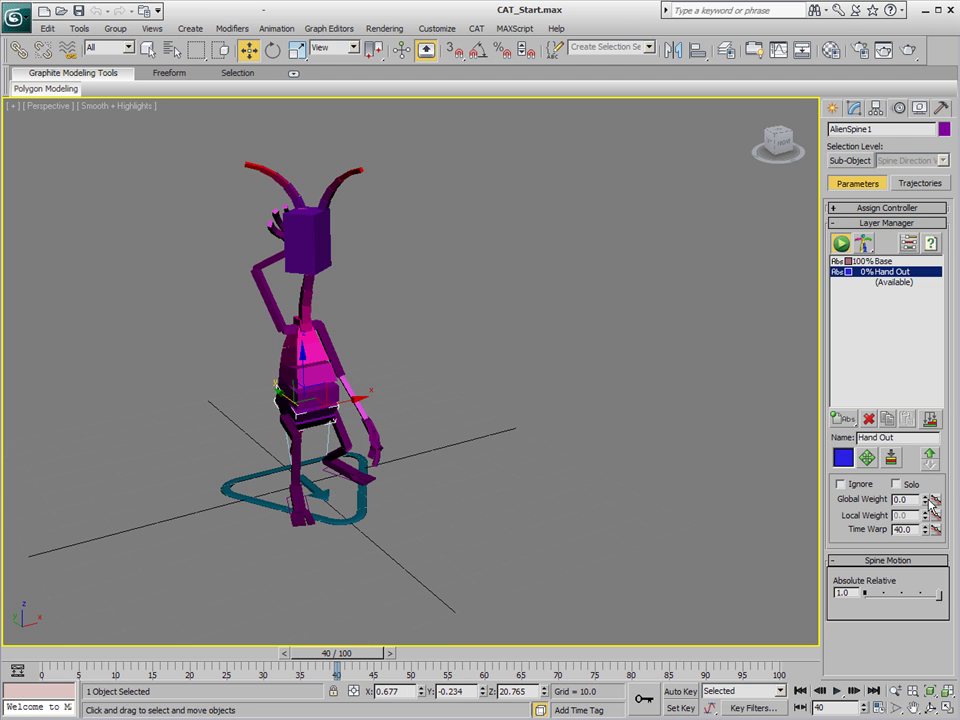
key(n)
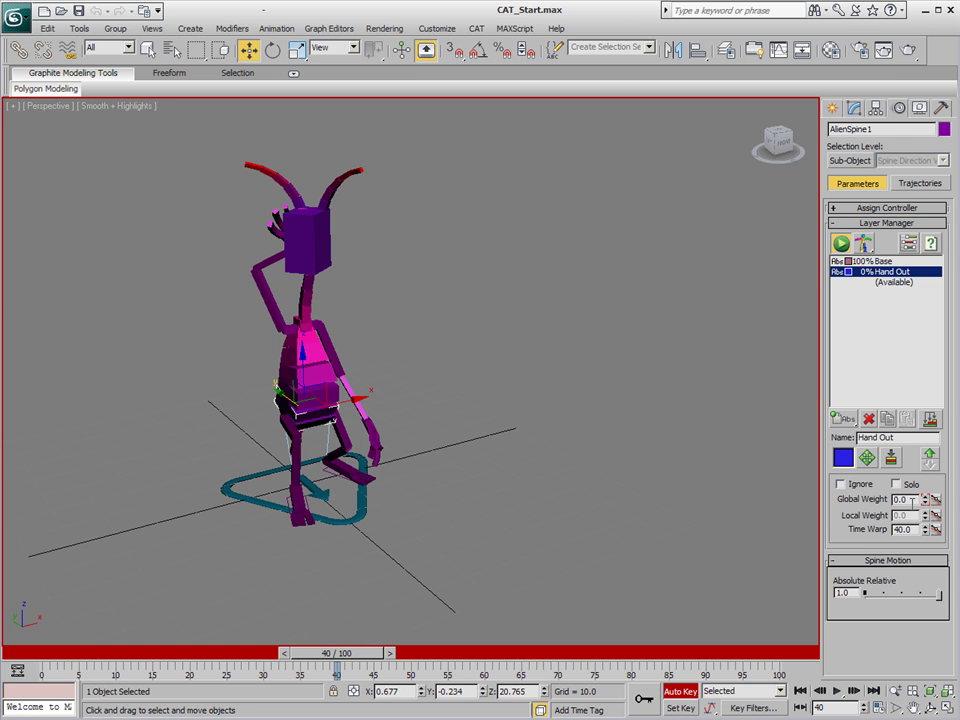
double_click(899, 498)
- With Auto Key on at frame 50, key the Hand Out layer's global weight at 100
drag(351, 659, 431, 657)
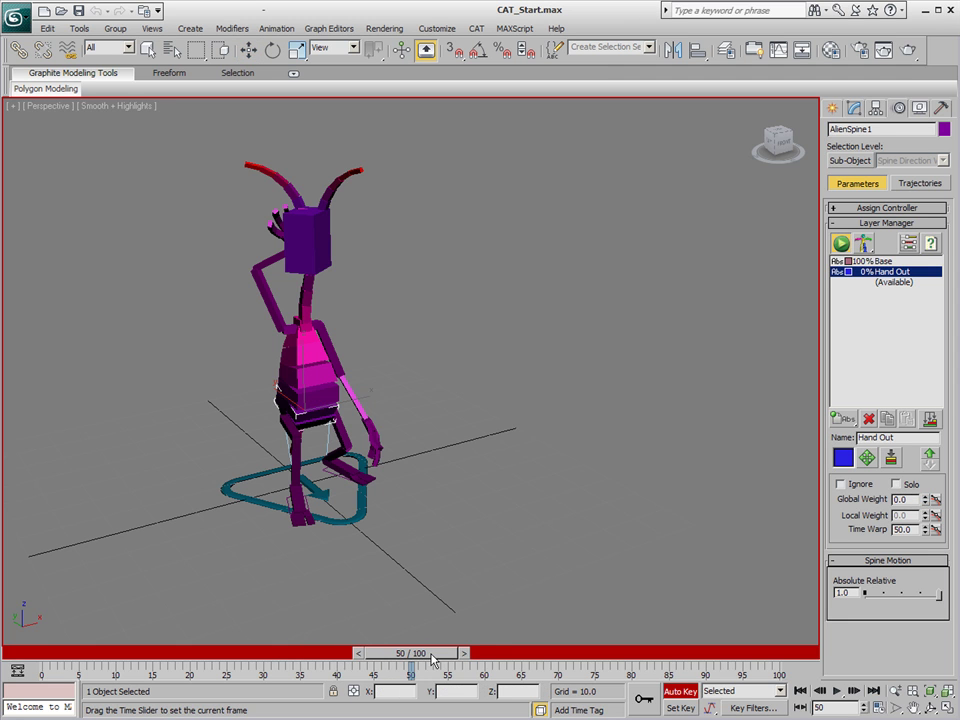
key(w)
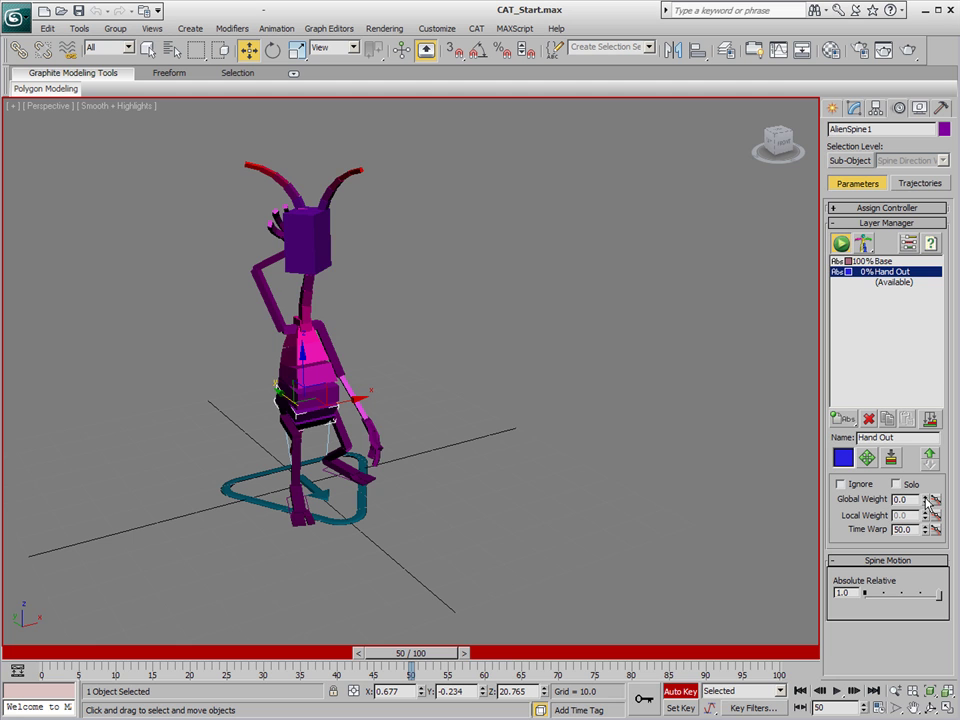
drag(926, 499, 930, 403)
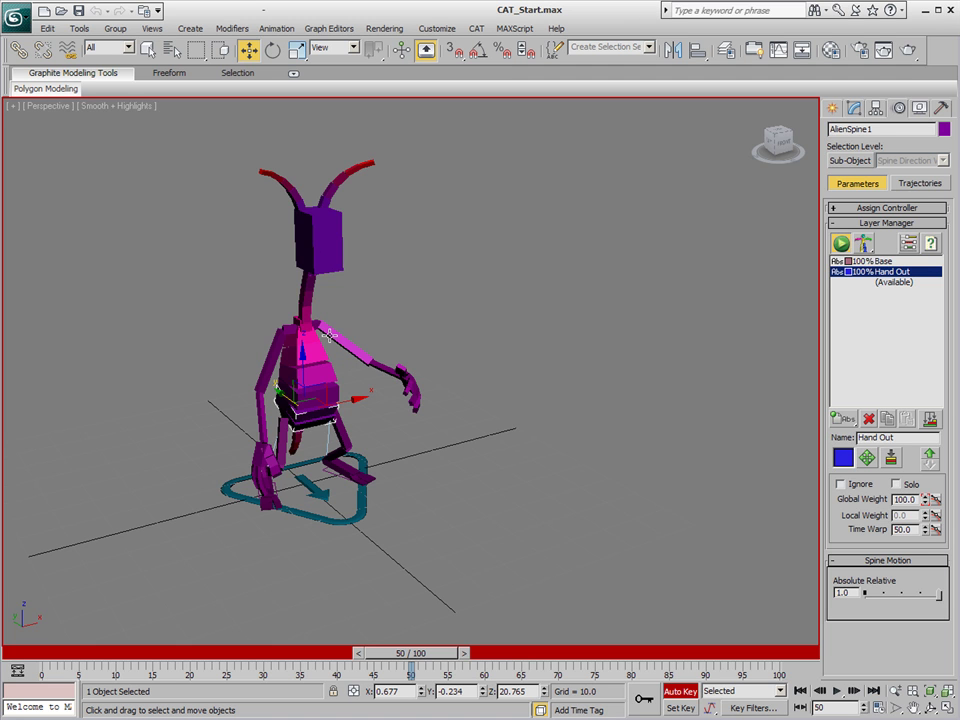
- Key the Hand Out layer's global weight at 0 on frame 70 and scrub the timeline to check the blend
drag(435, 662, 573, 655)
key(w)
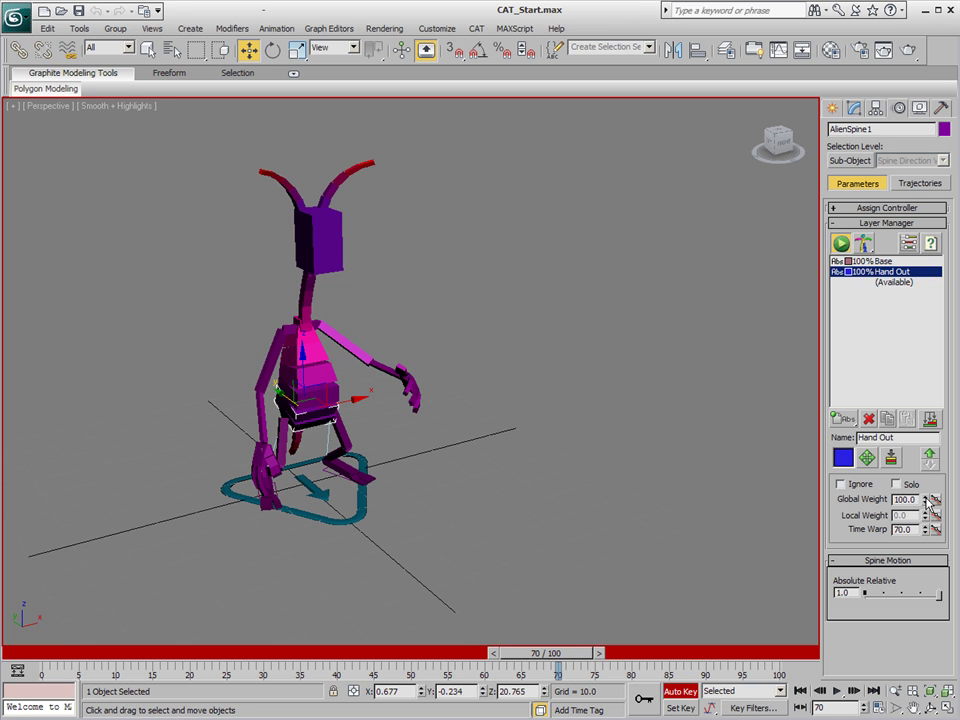
drag(926, 500, 922, 600)
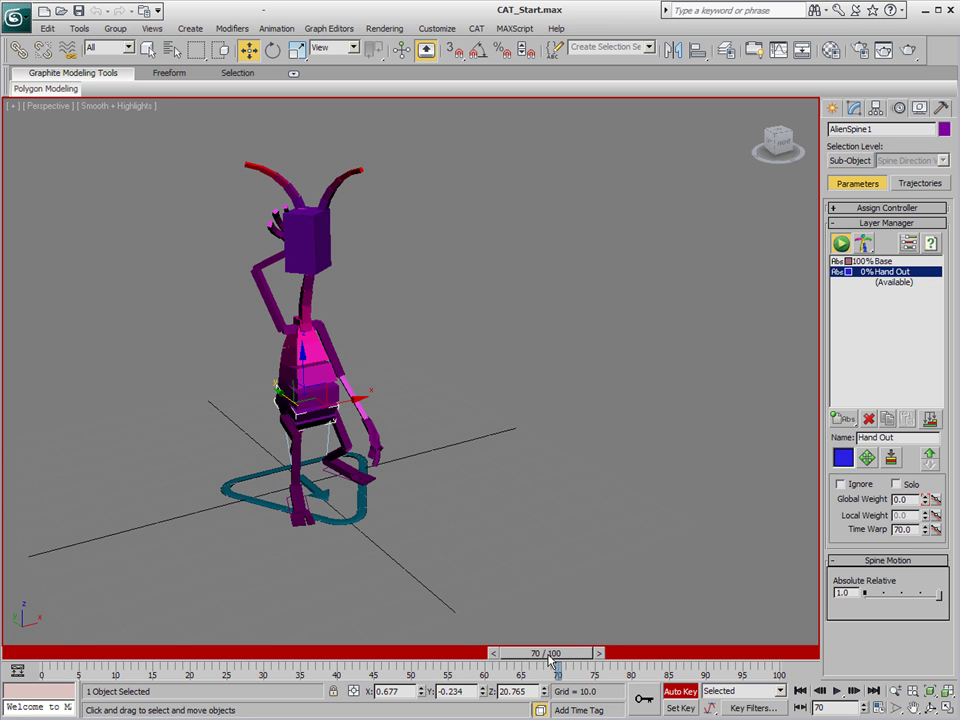
mouse_move(548, 654)
mouse_down()
mouse_move(64, 657)
mouse_move(628, 656)
mouse_move(460, 668)
mouse_move(45, 660)
mouse_move(552, 660)
mouse_up()
key(w)
- Examine the Hand Out layer's global weight curve and its frame 50 key in the Global Layer Weights editor, then close it
click(934, 501)
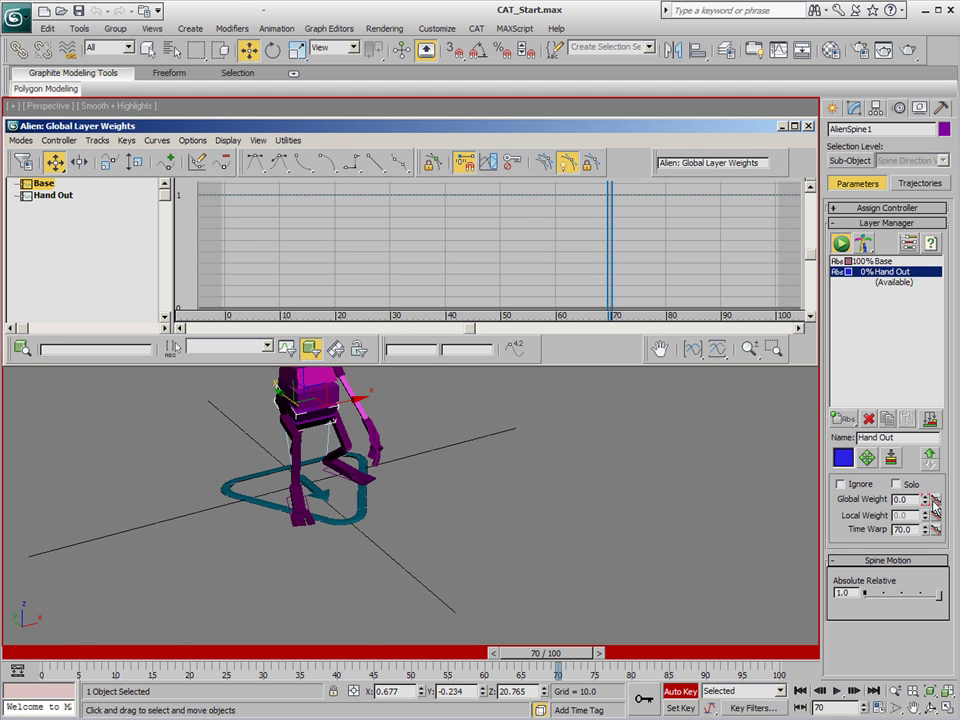
click(60, 197)
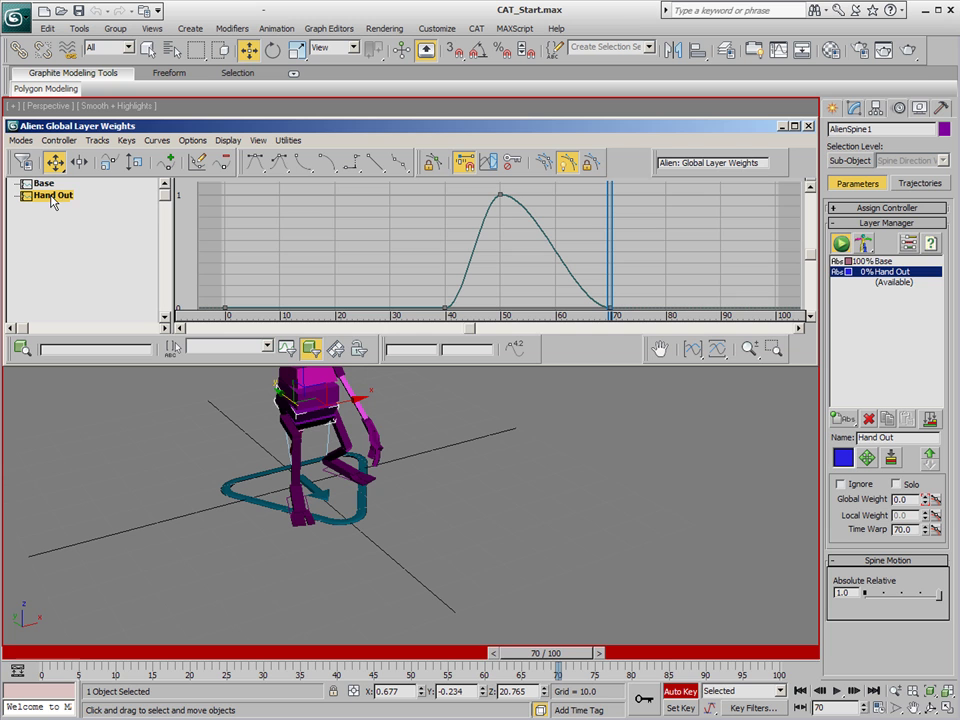
click(500, 195)
click(808, 128)
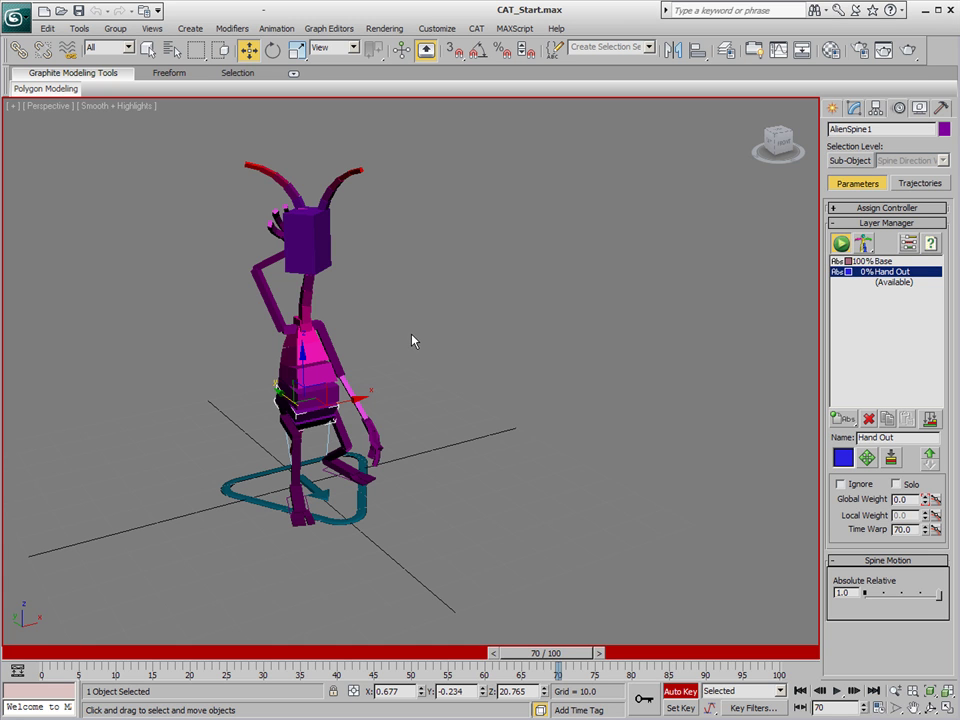
- Display the rig in its blended layer colours and set the Base layer's colour to yellow, about RGB 250, 220, 22
click(867, 245)
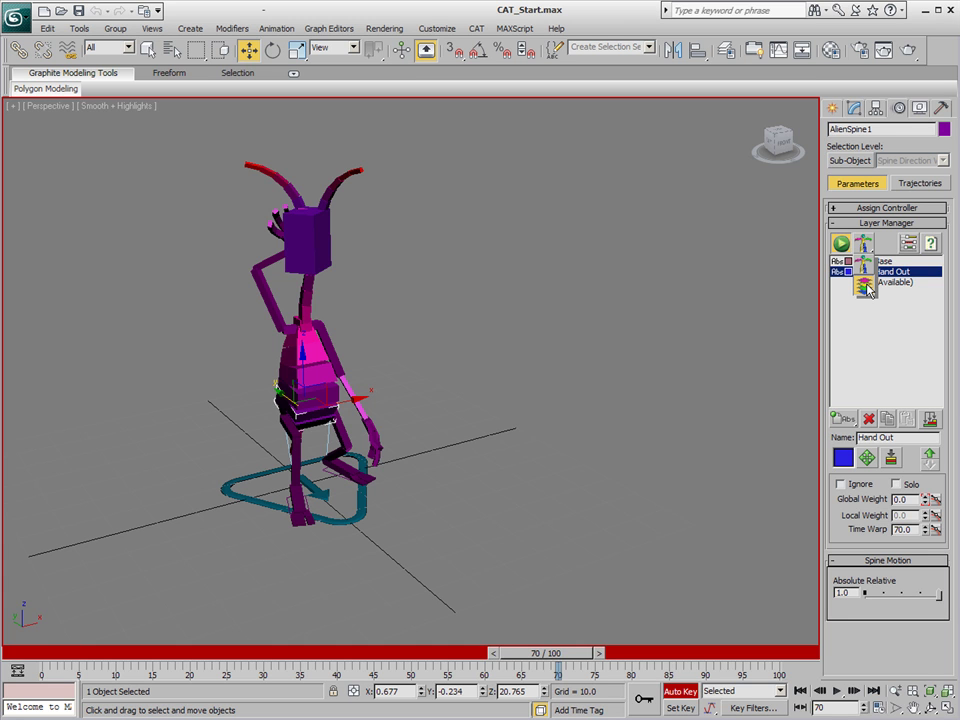
click(867, 288)
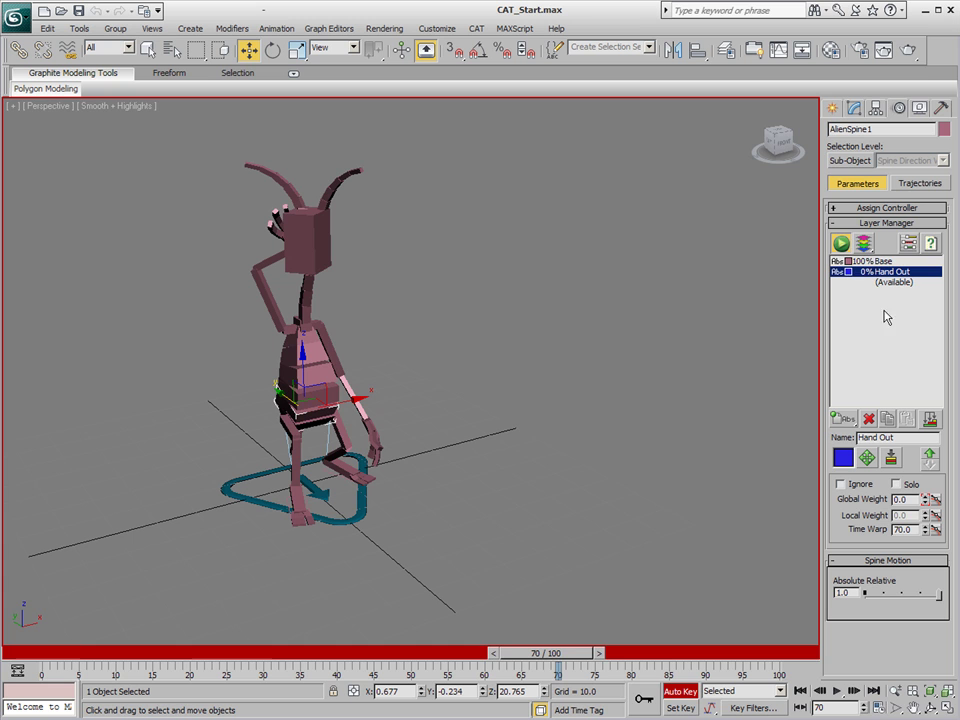
click(852, 262)
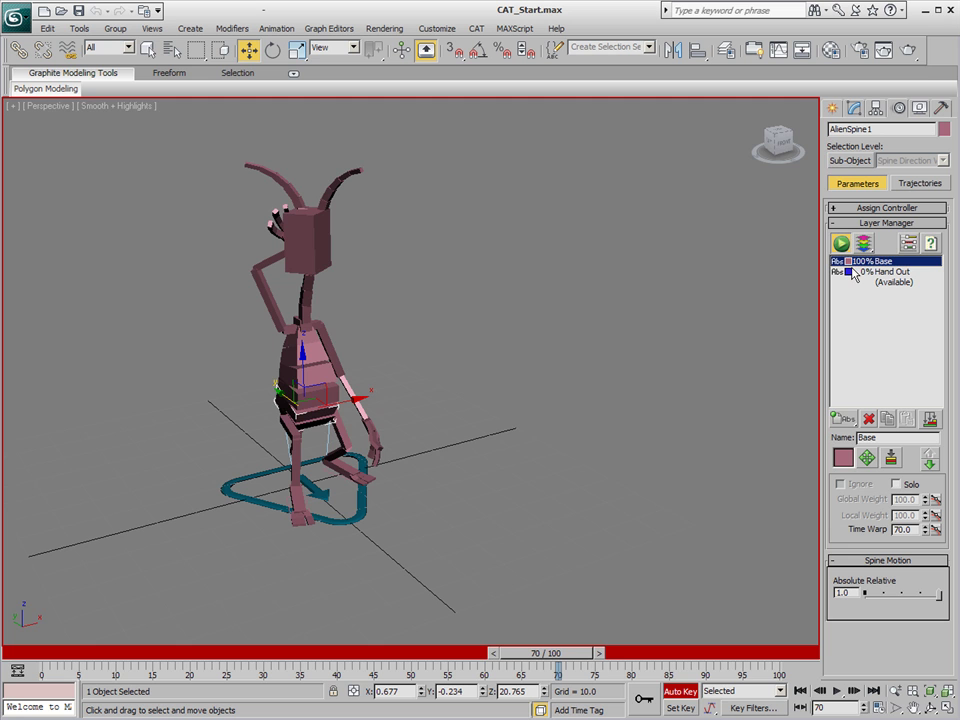
click(849, 457)
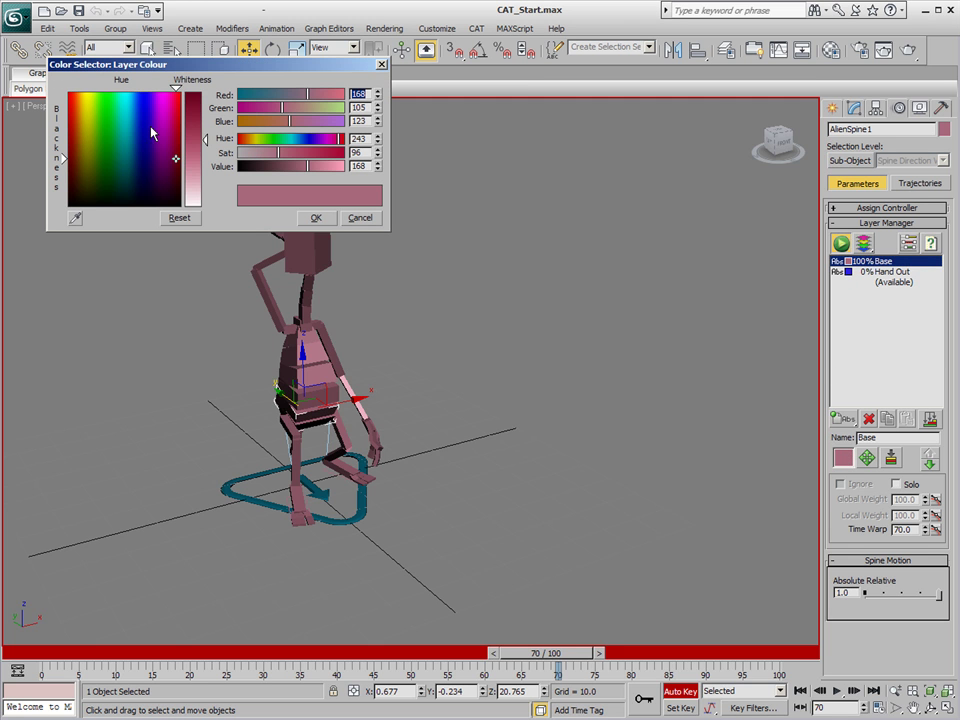
click(68, 92)
drag(68, 92, 85, 92)
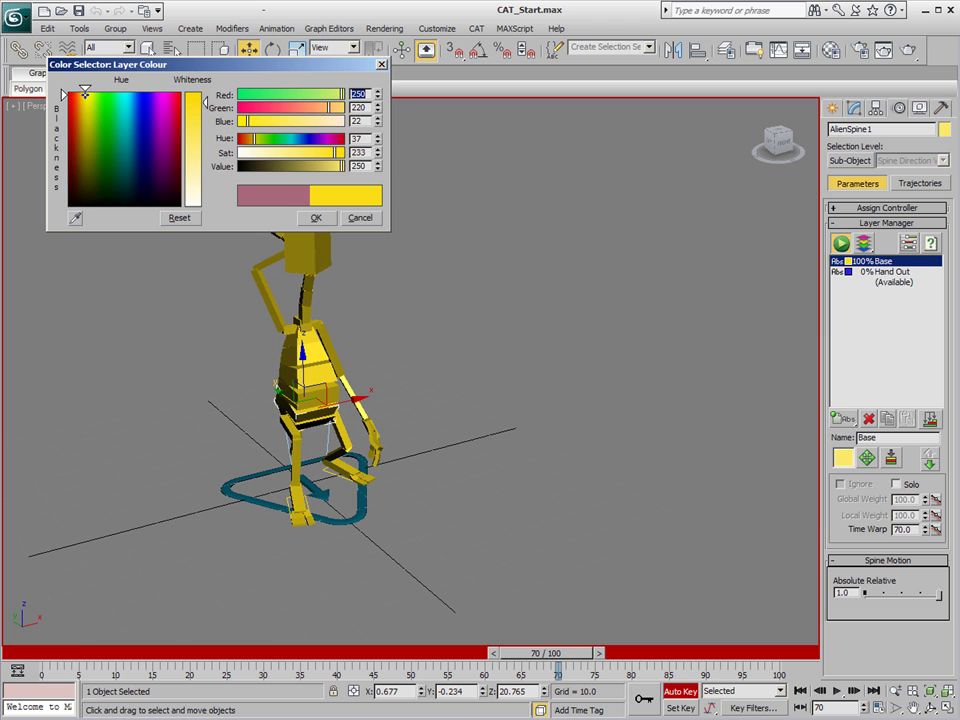
click(313, 217)
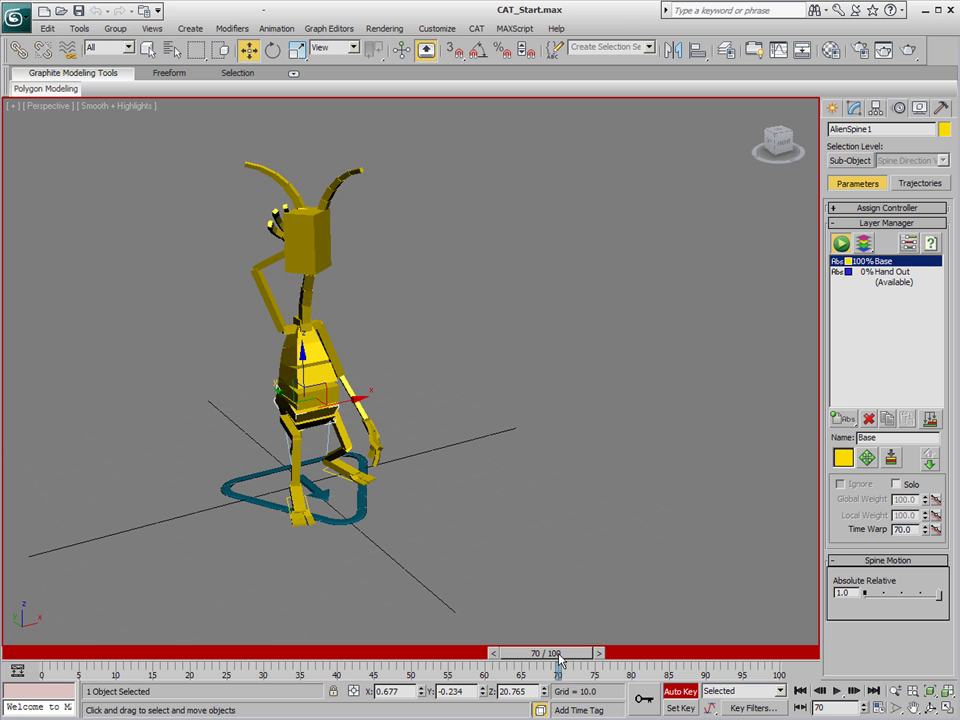
- With the Hand Out layer selected, scrub between frames 50, 60 and 0 to examine how the rig's colour follows the layer blend
drag(563, 660, 428, 660)
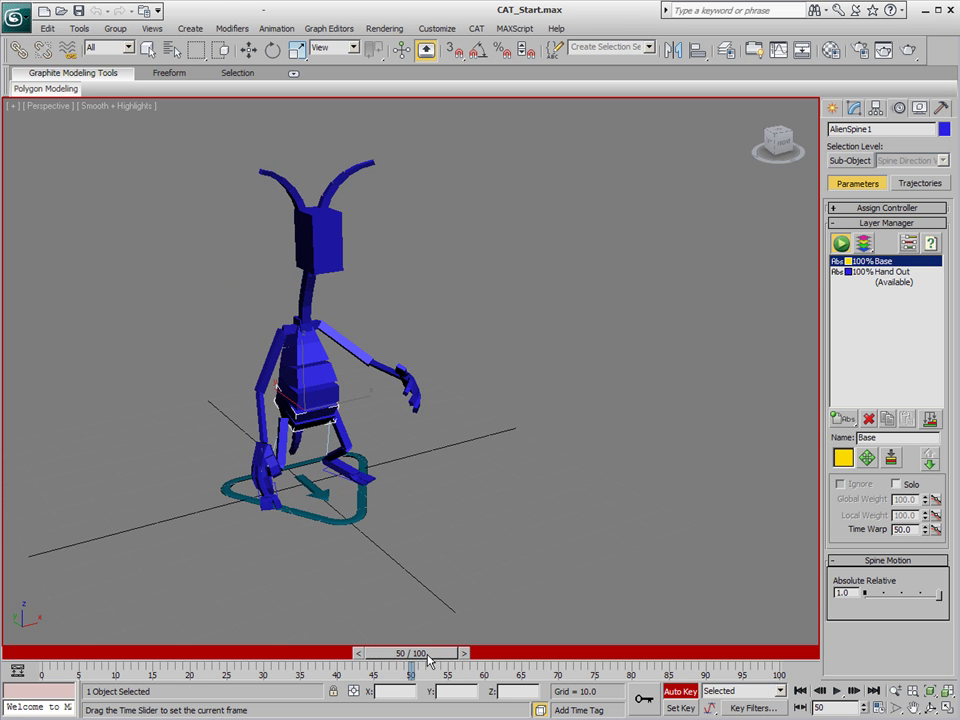
key(w)
click(865, 271)
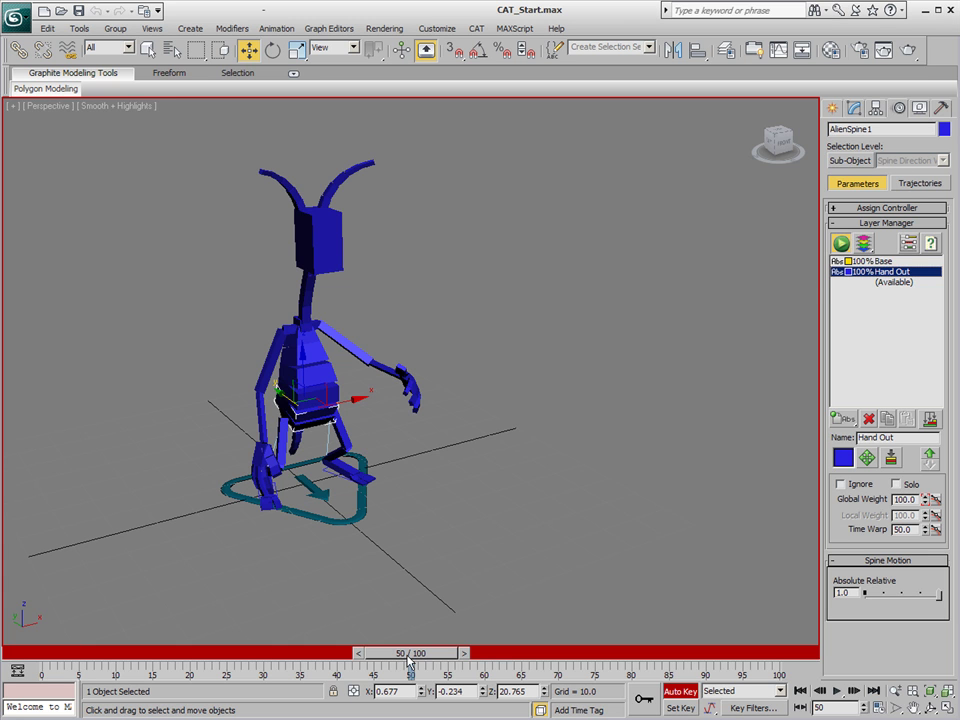
drag(407, 657, 478, 658)
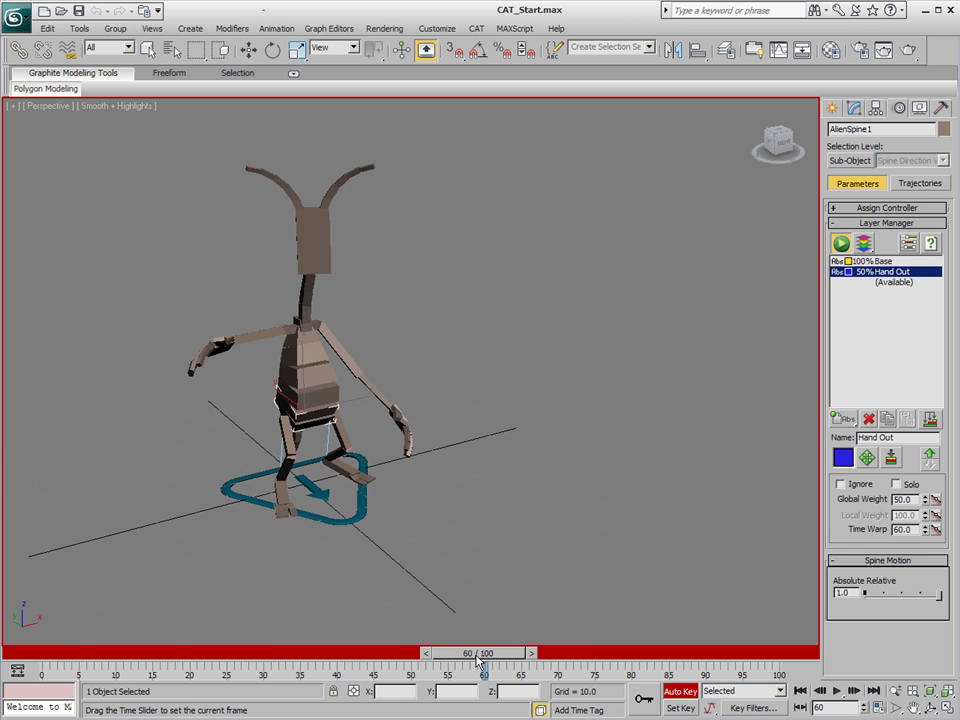
drag(478, 660, 8, 665)
key(w)
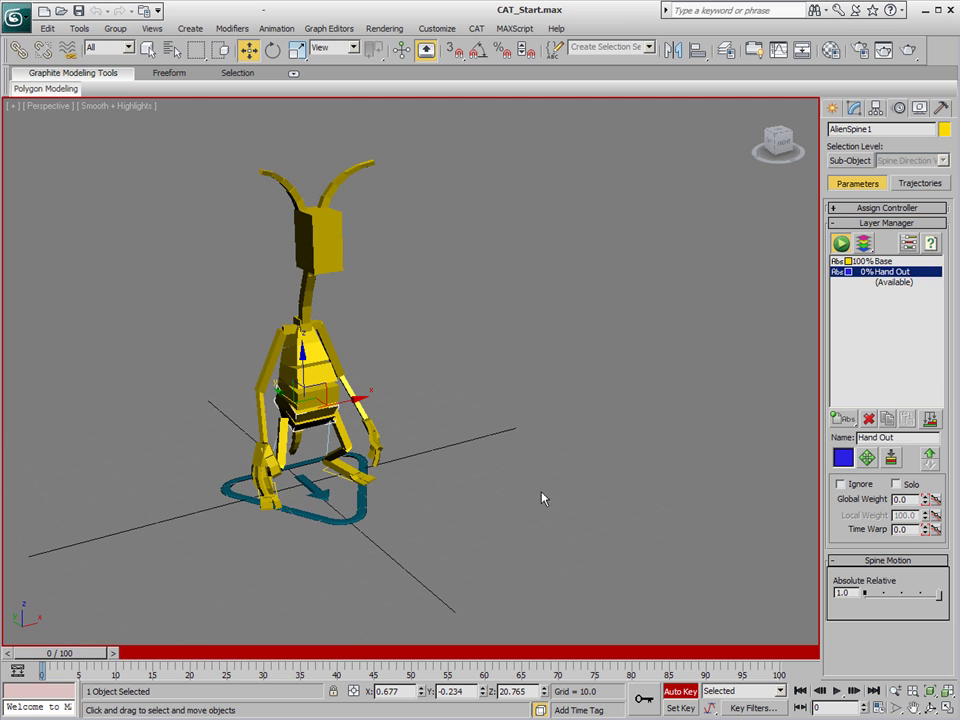